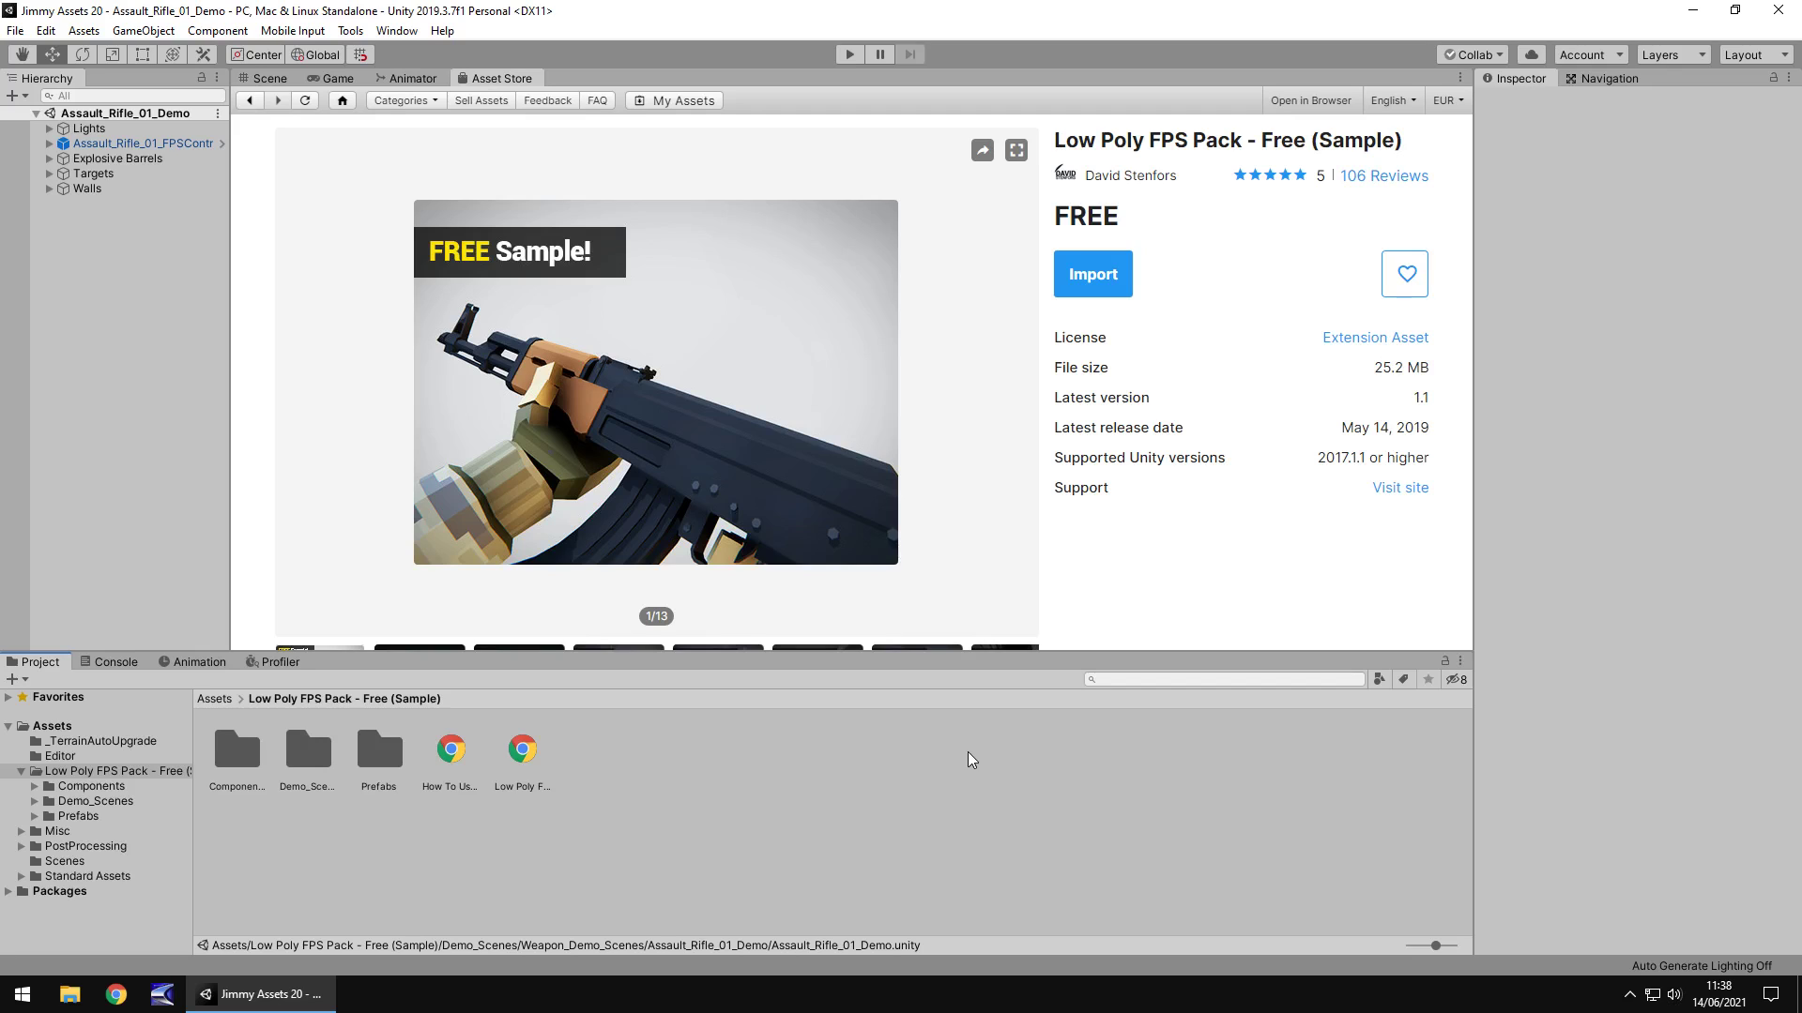
Step: Orbit and fly around the Assault_Rifle_01_Demo targets and barrels, then zoom onto the FPS arms
left_click(268, 78)
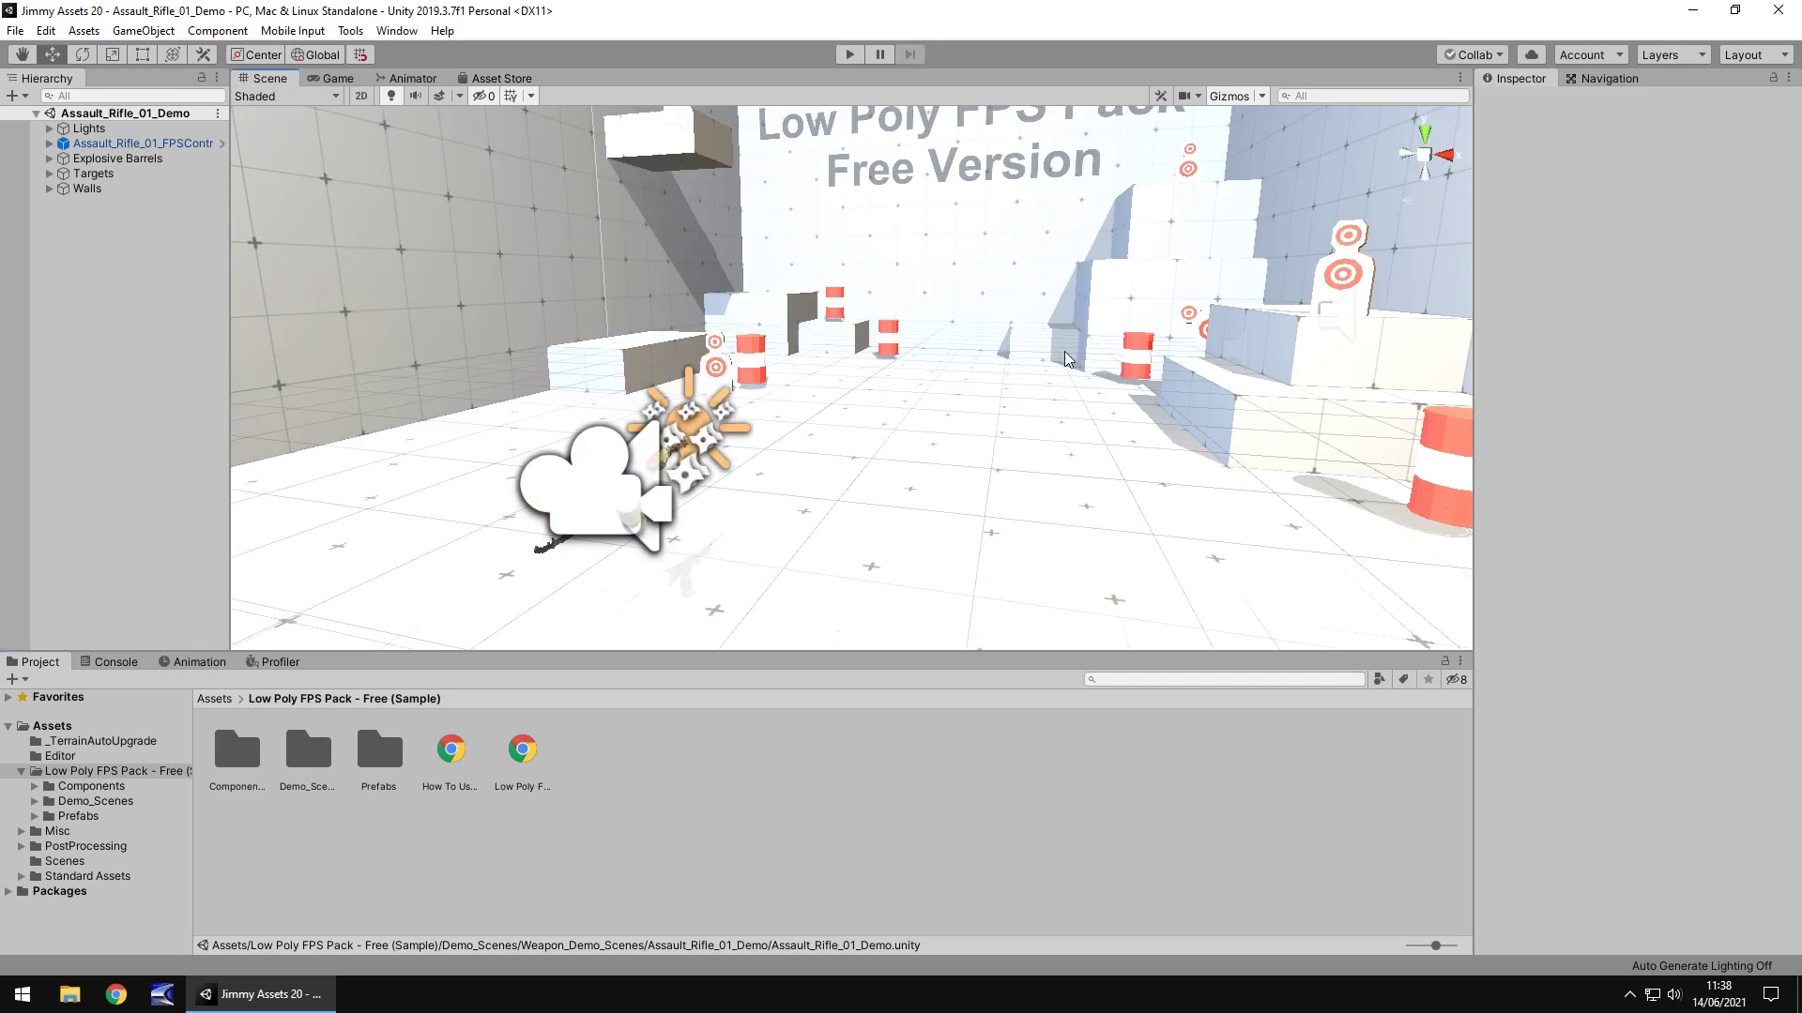
right_click_drag(1012, 355, 1065, 391)
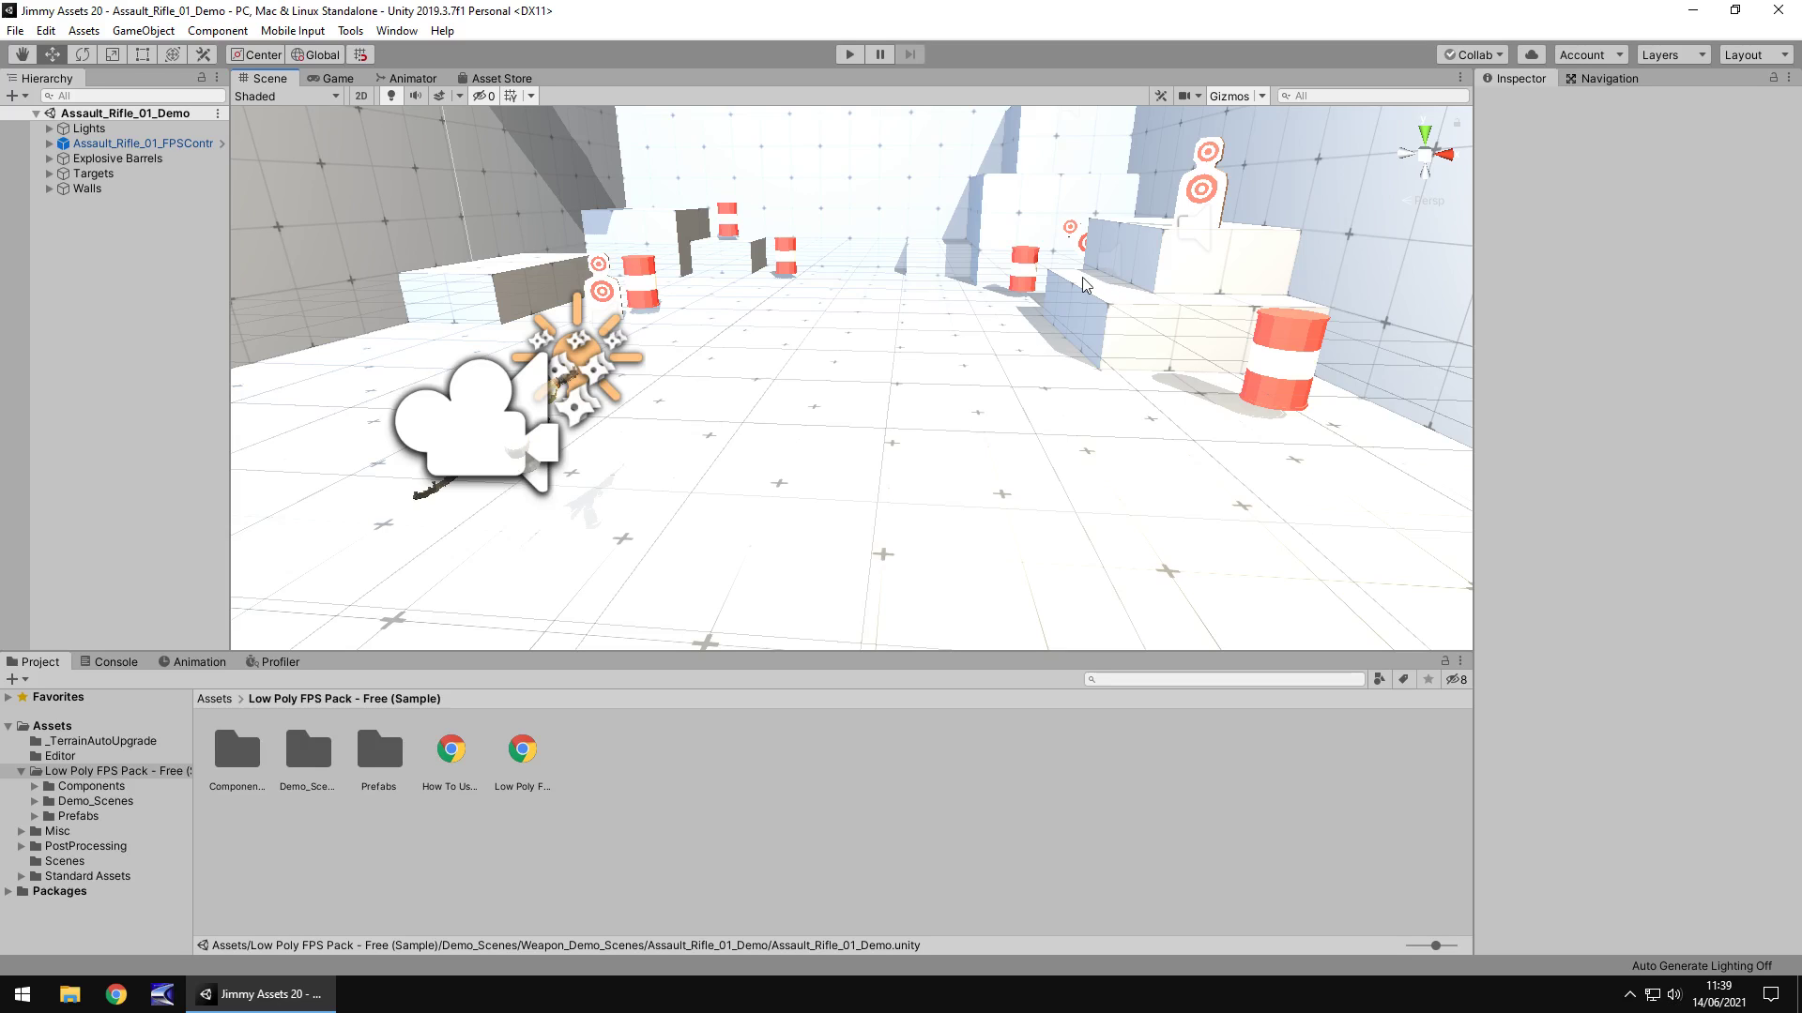
right_click_drag(1083, 277, 1135, 424)
key("w")
scroll(982, 409, "down", 10)
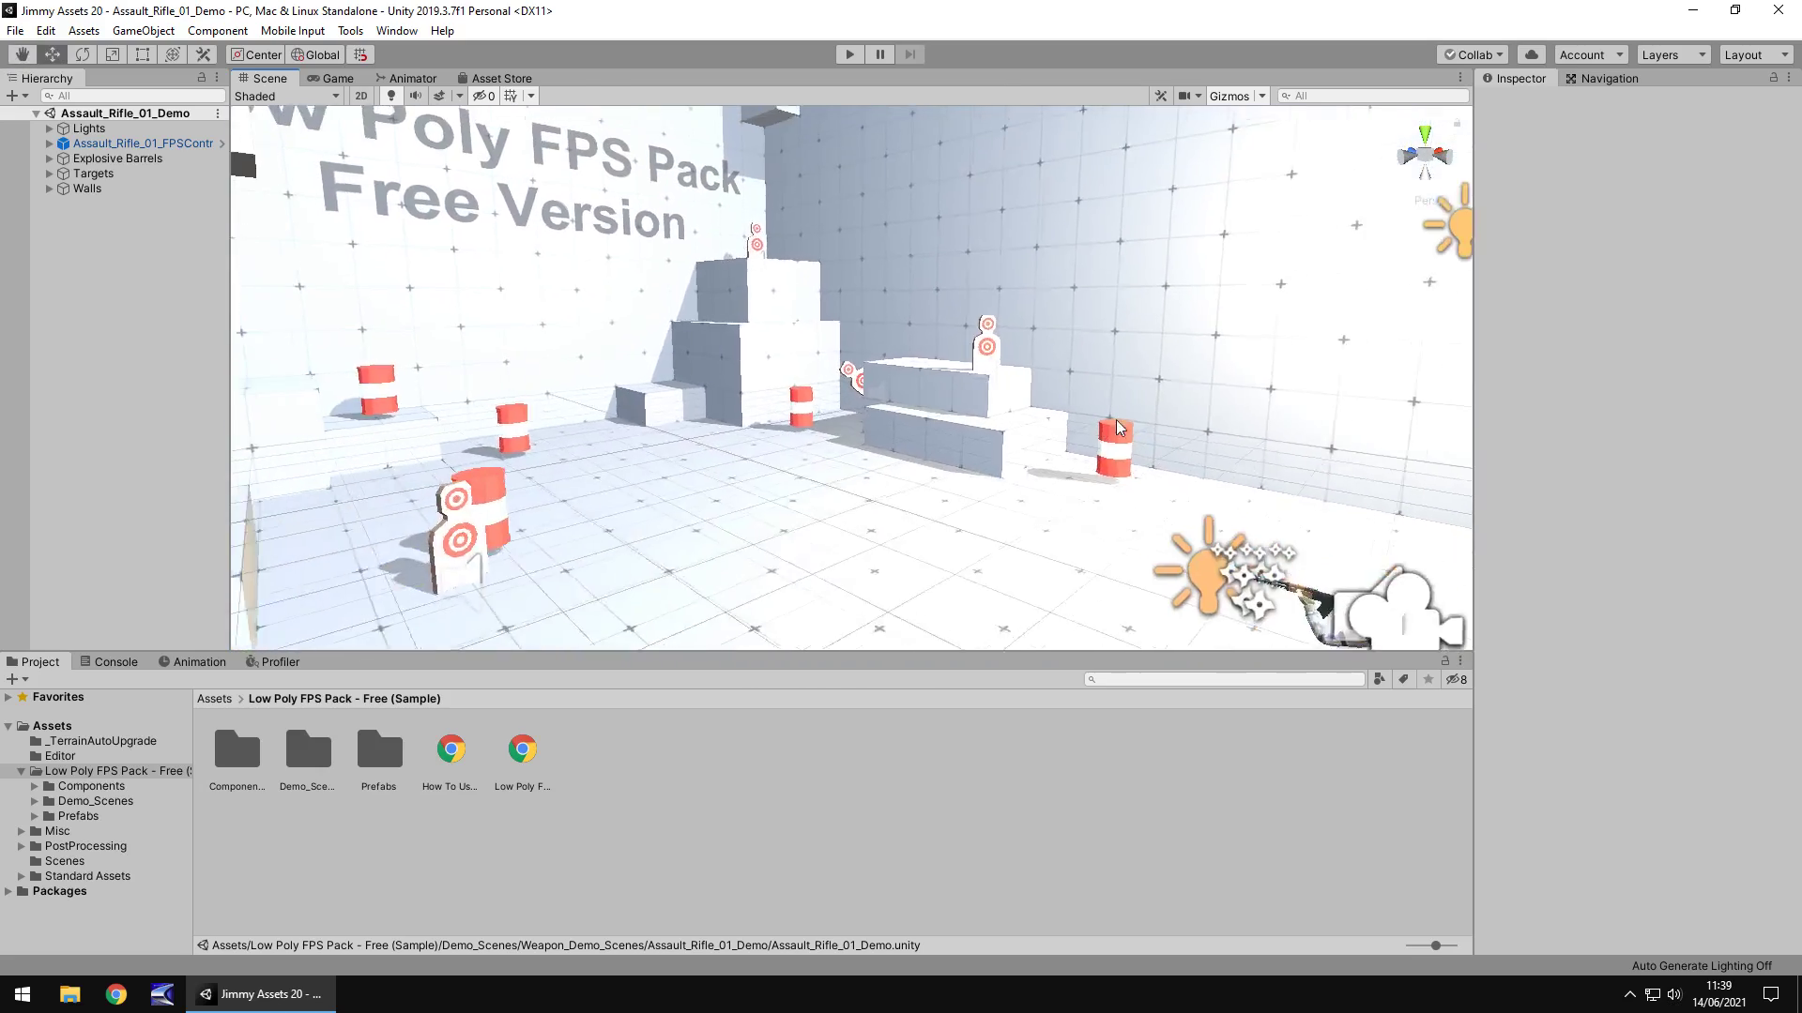
scroll(842, 365, "up", 10)
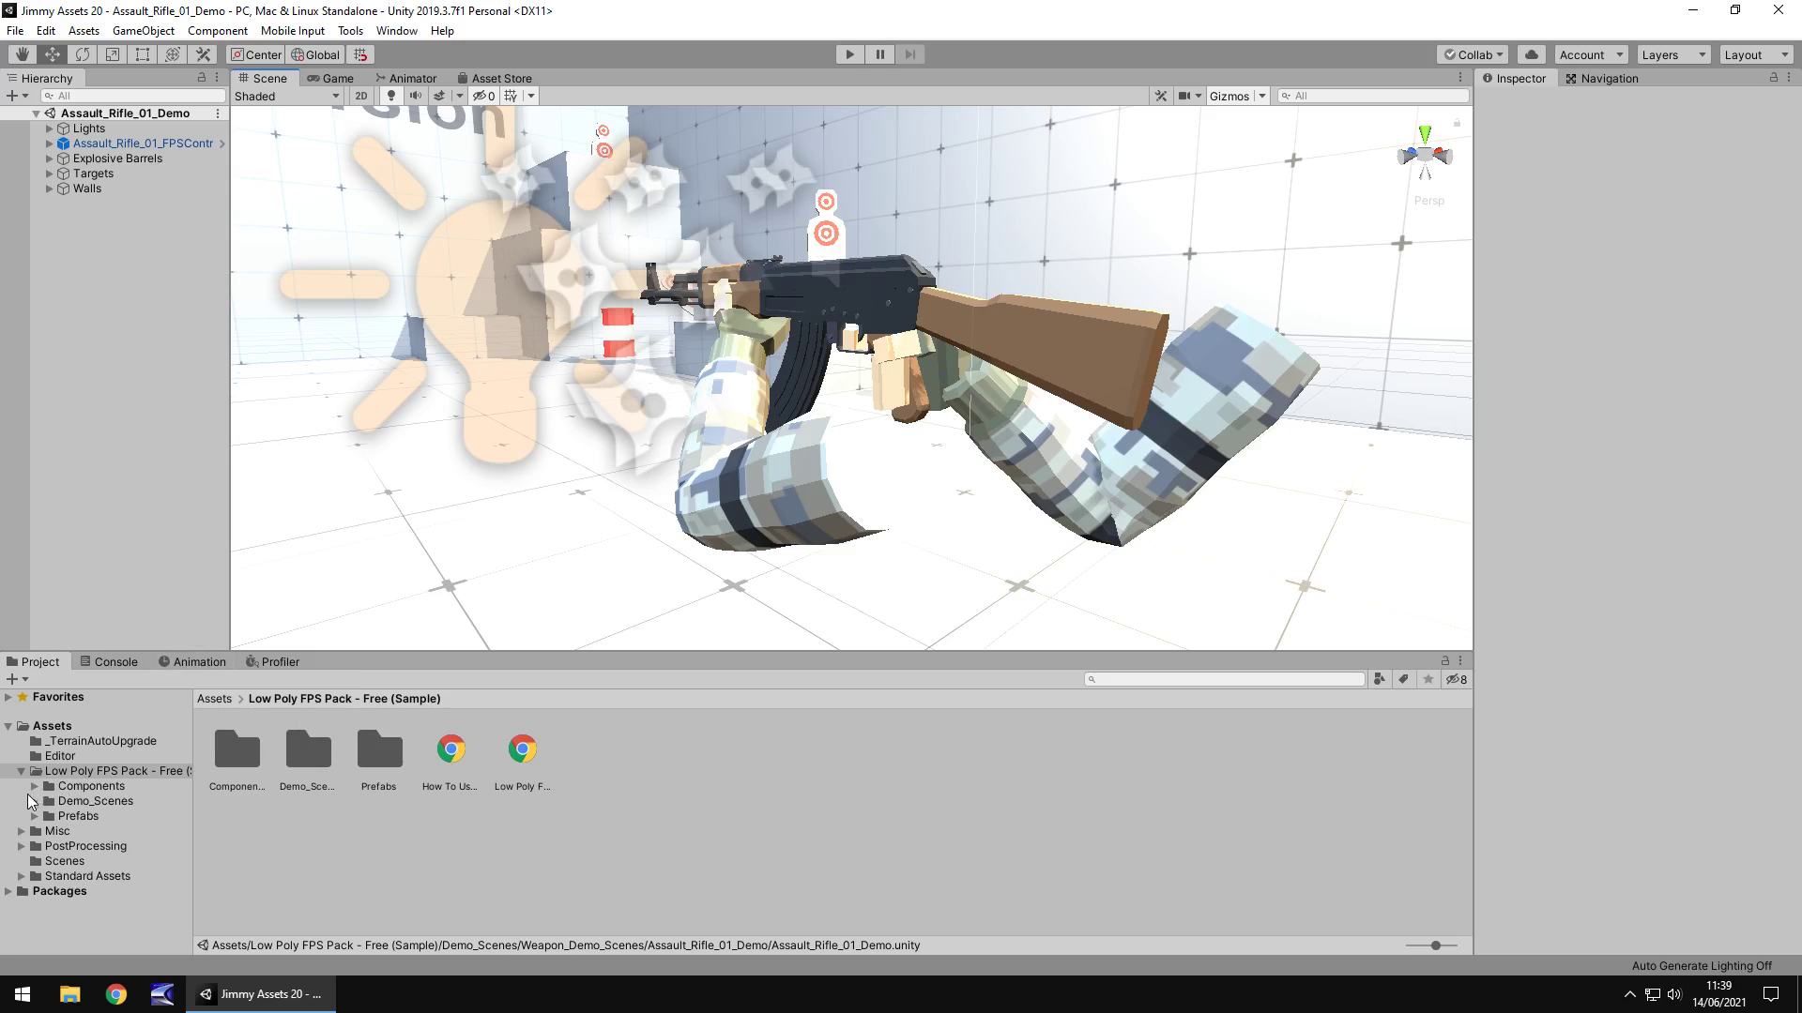
Step: Expand Components and Demo_Scene_Components and step through its subfolders down to Scripts
left_click(73, 787)
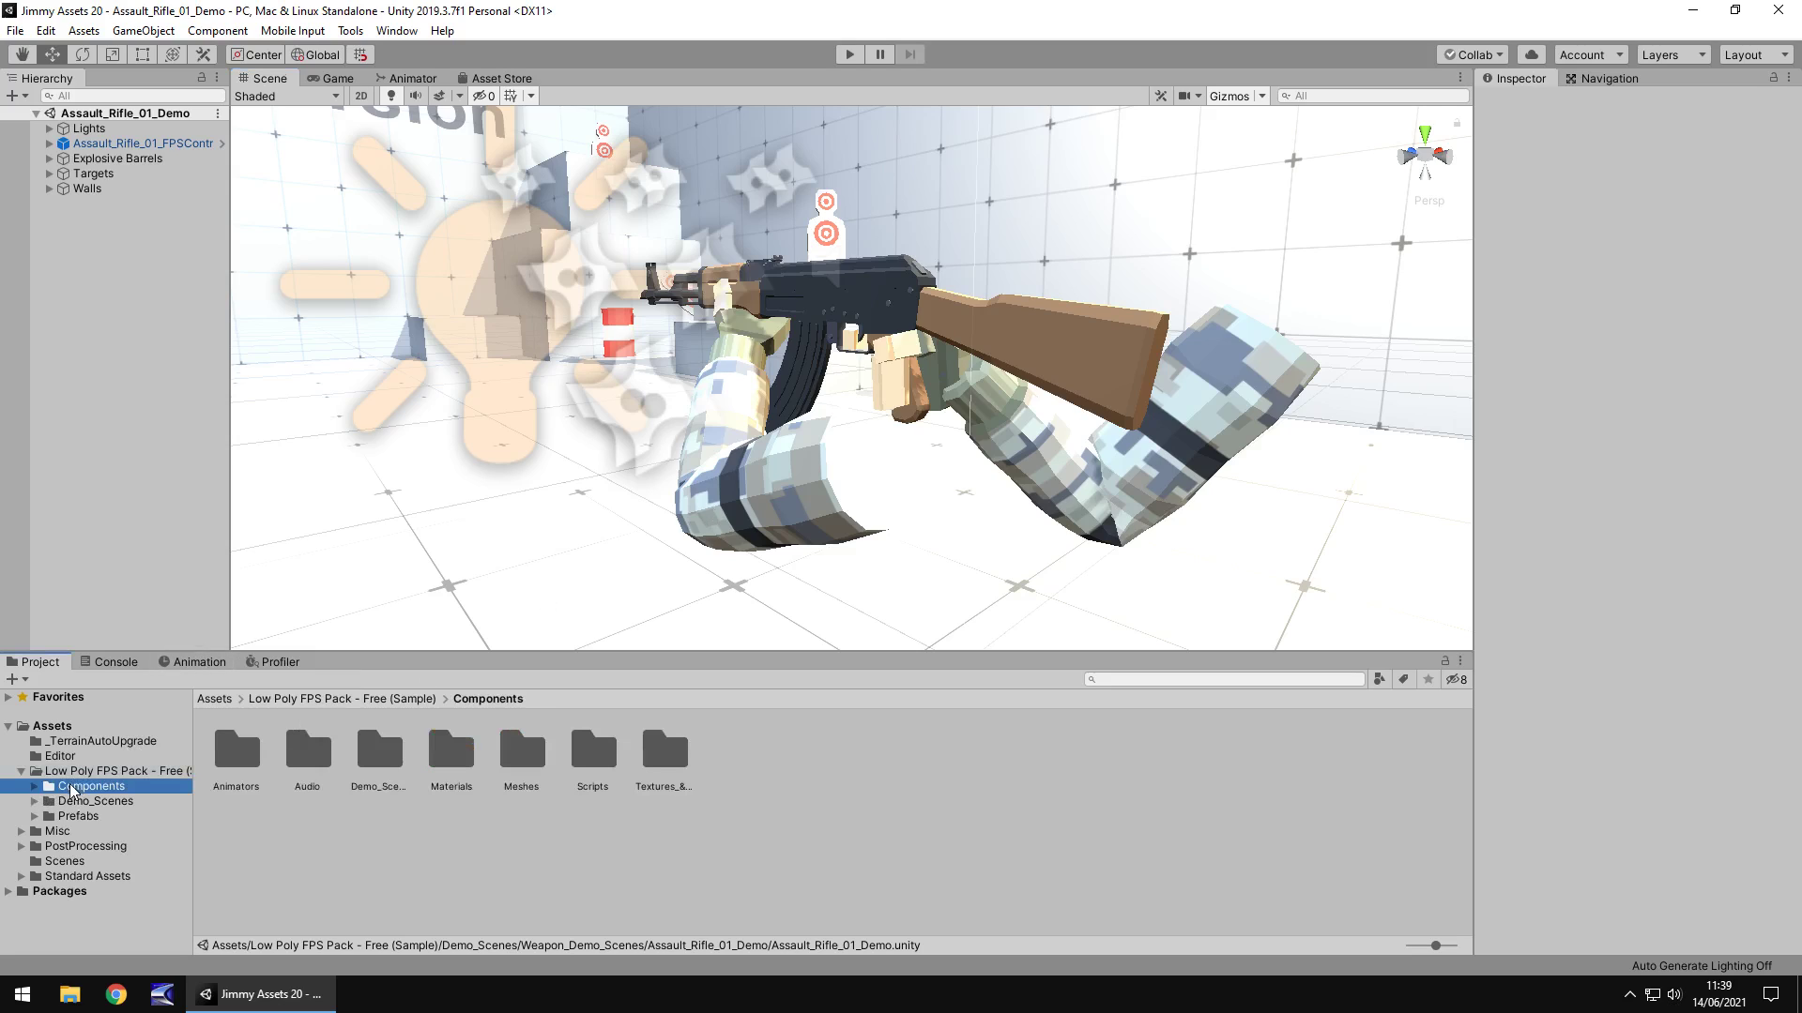
left_click(70, 800)
double_click(85, 786)
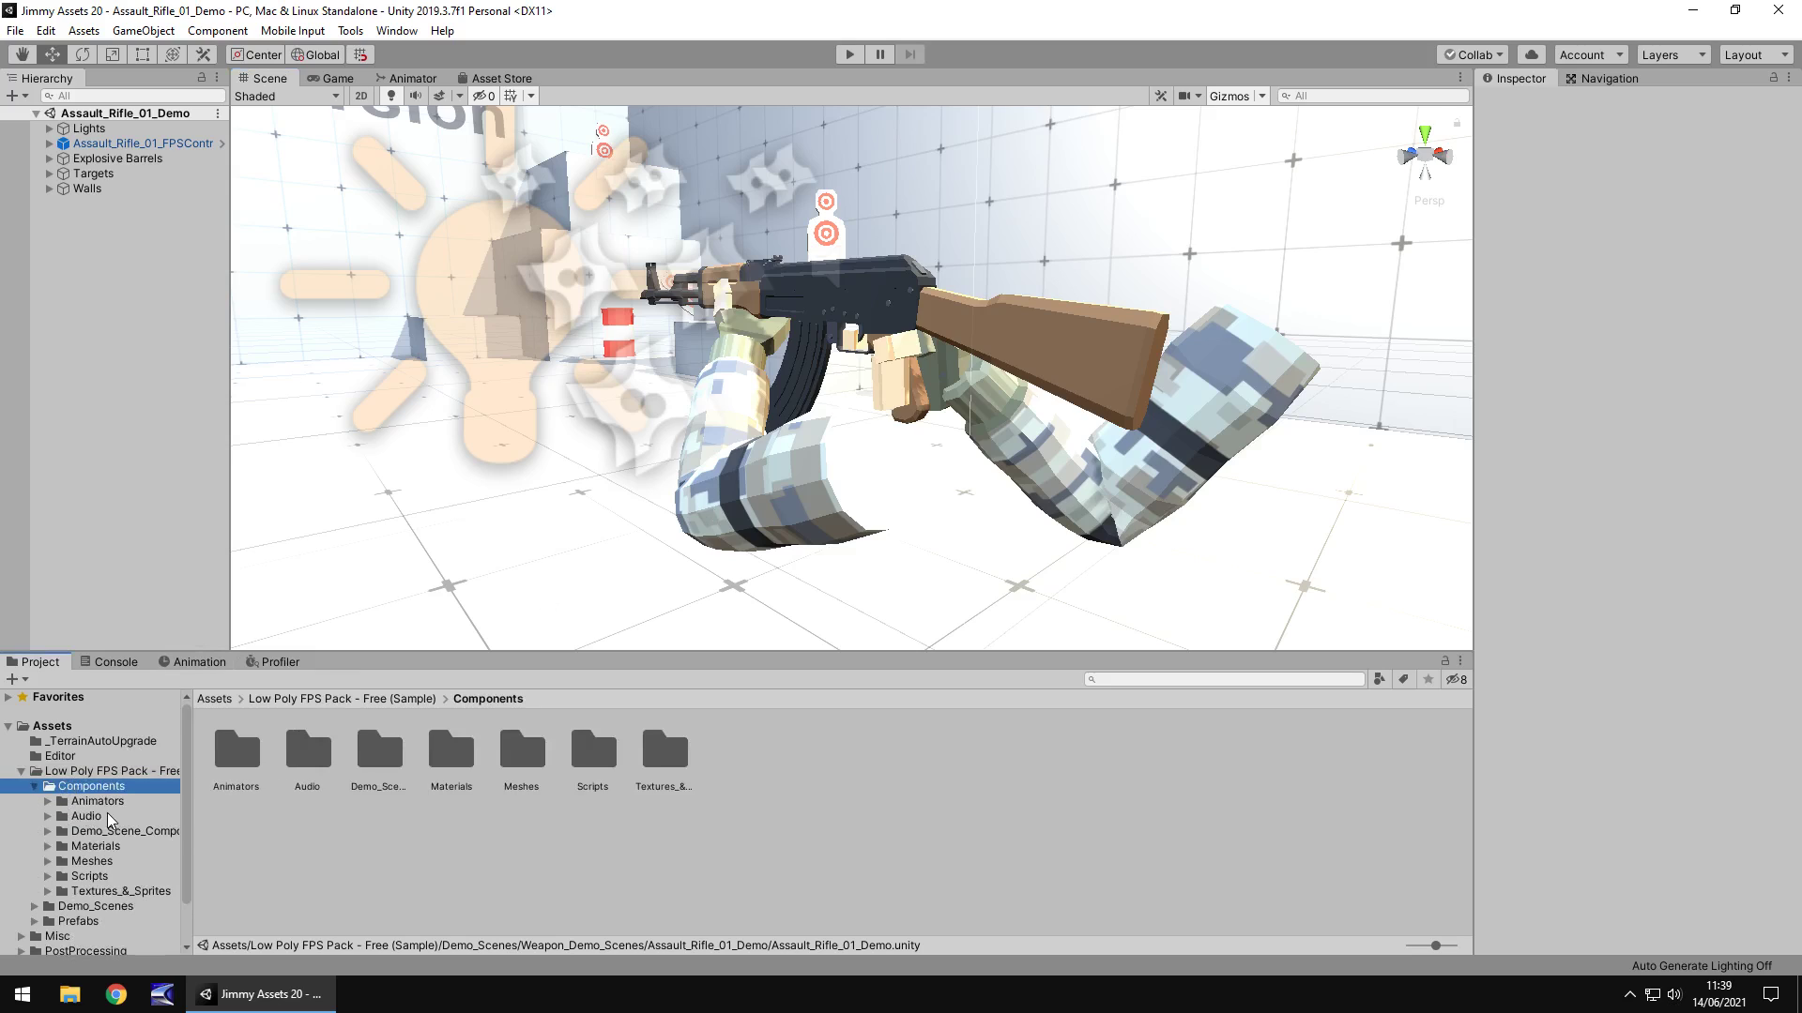
left_click(119, 831)
key("Right")
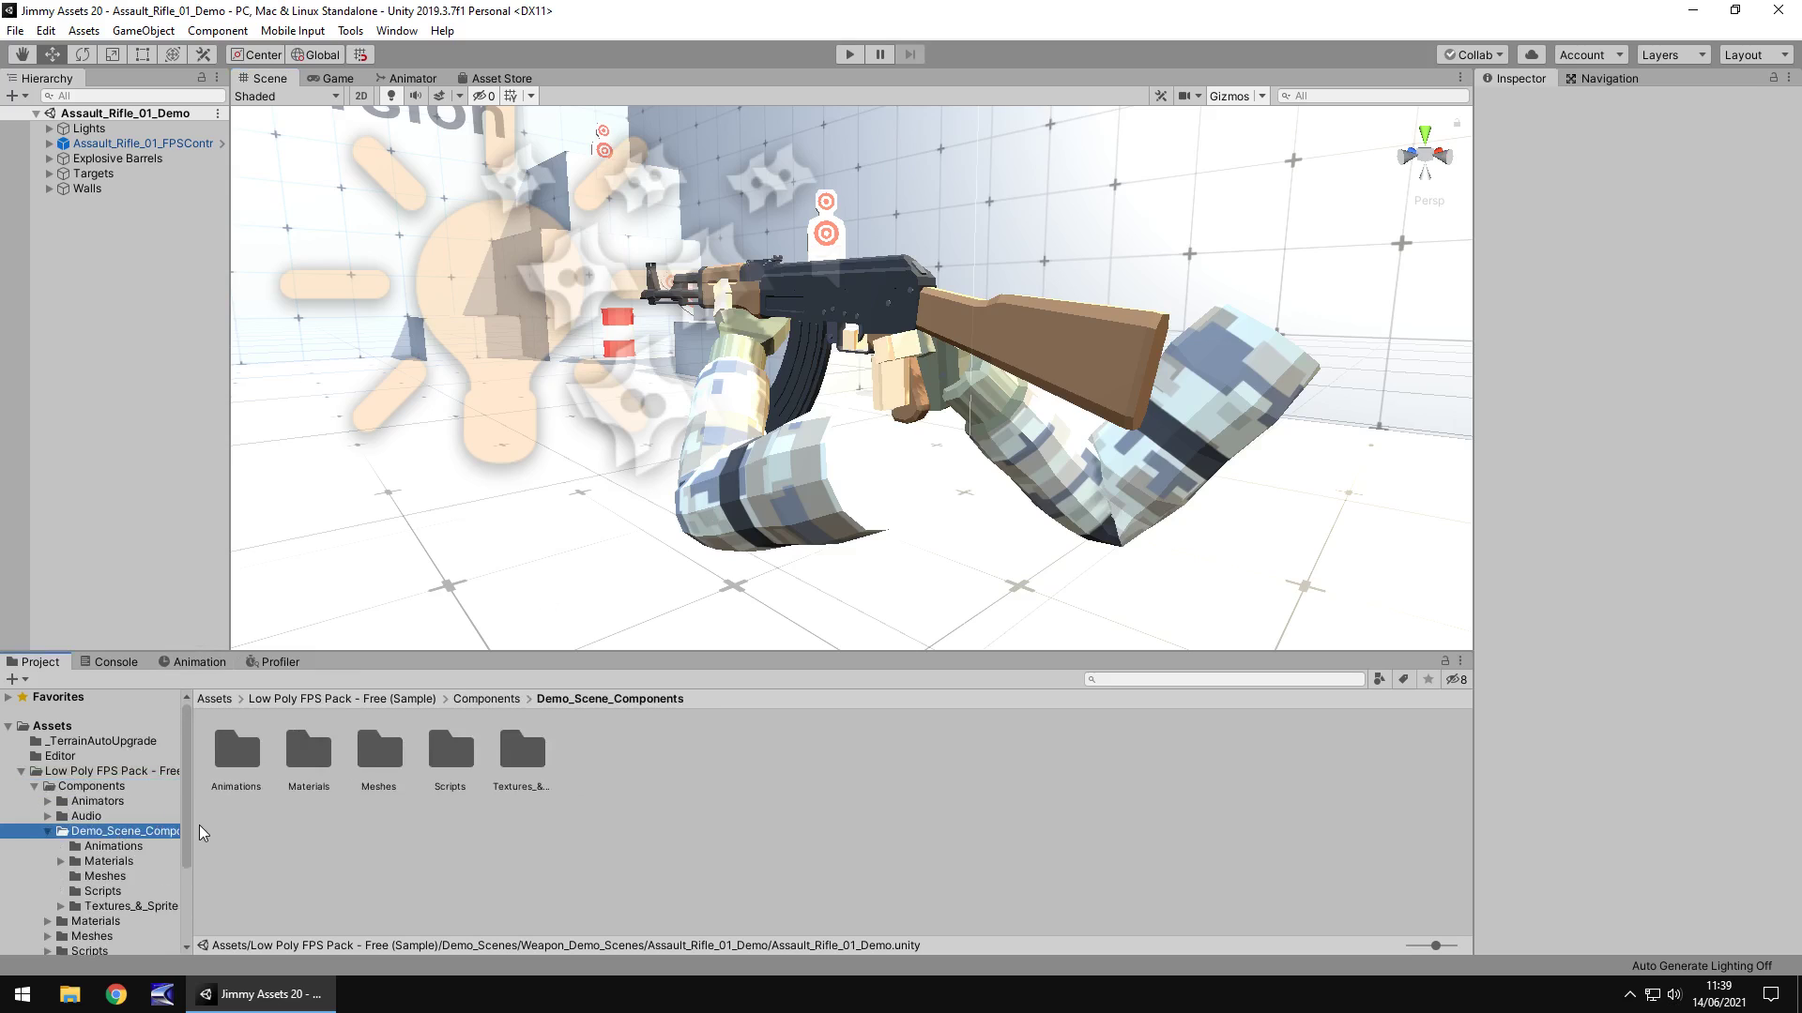
key("Down")
key("Down")
key("Down")
key("Down")
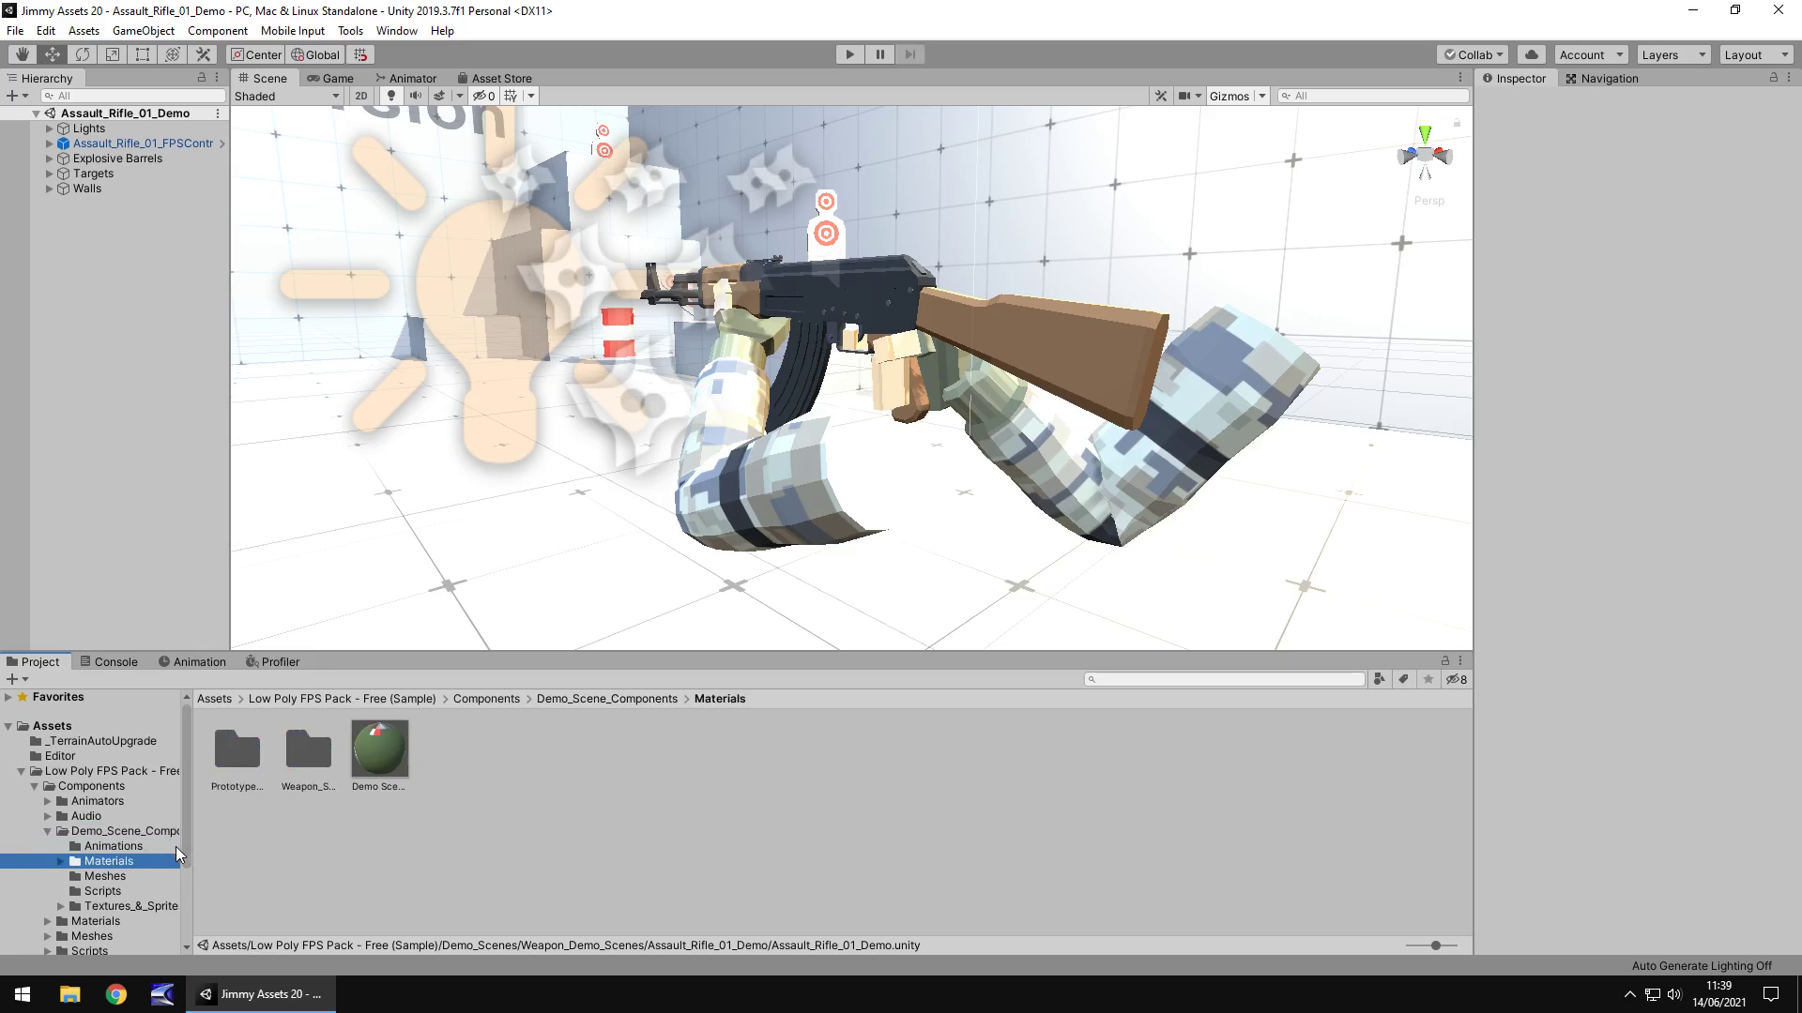
key("Down")
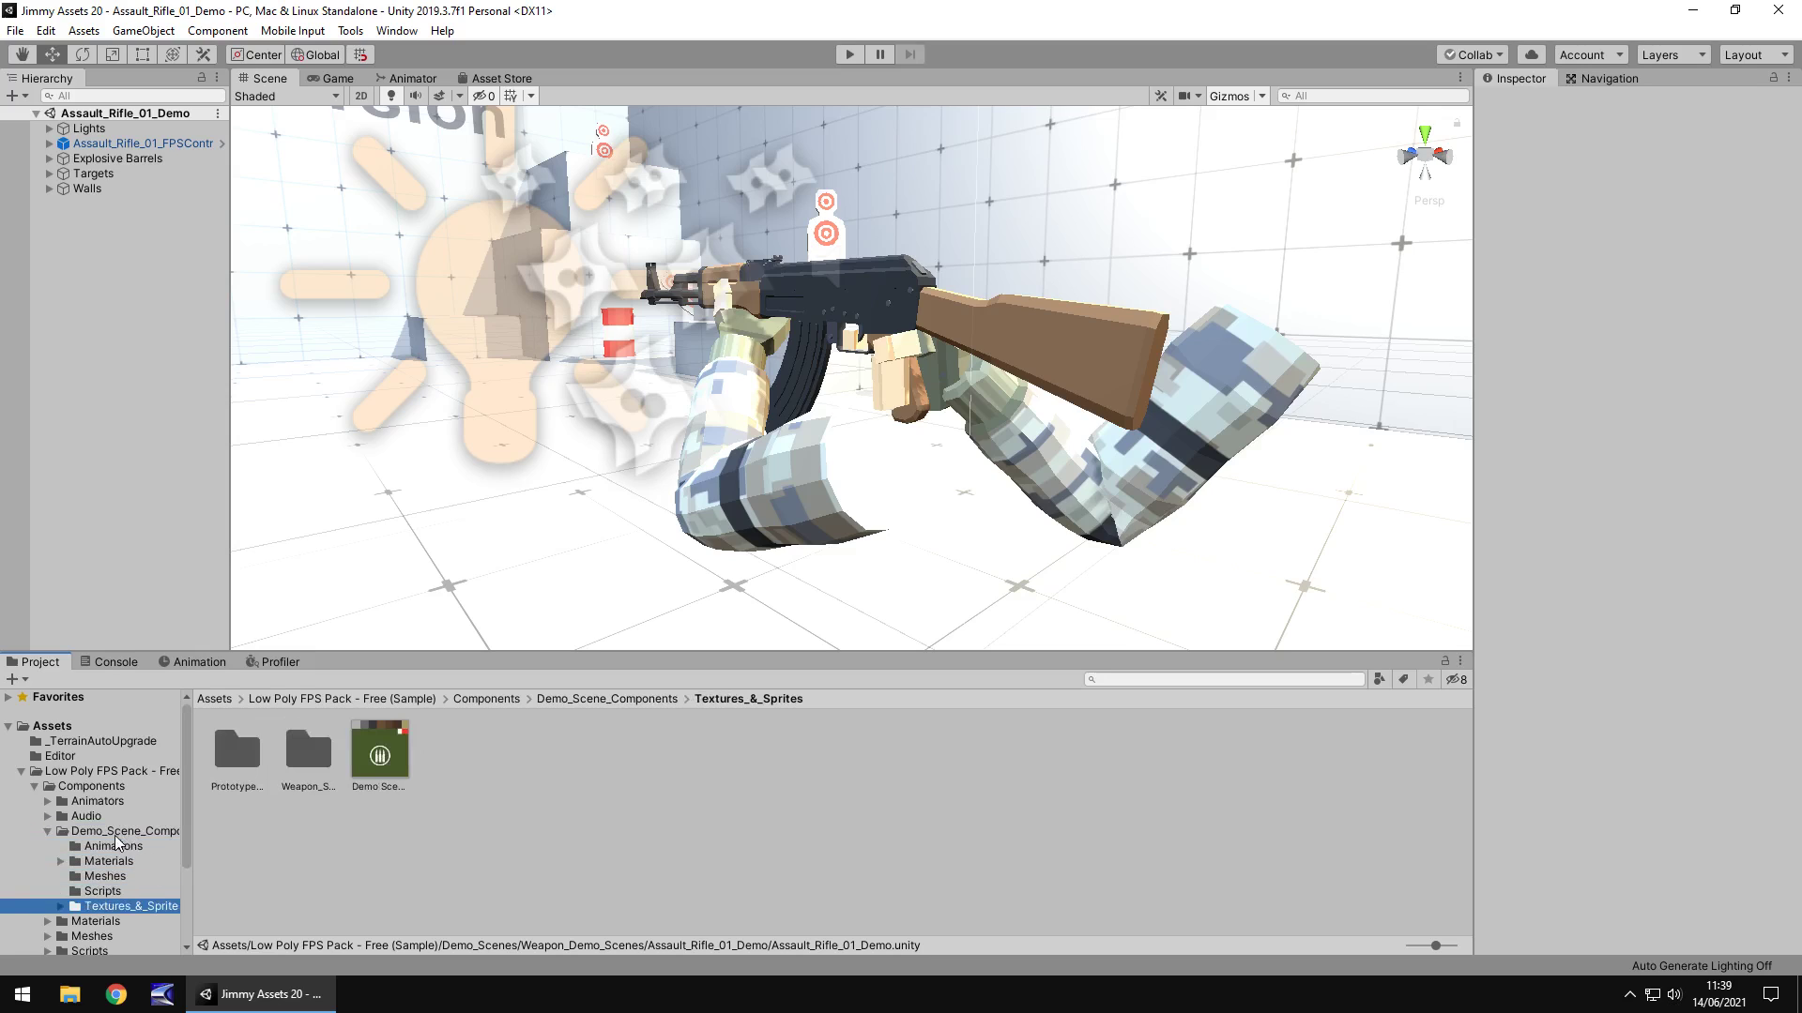
Step: Check Textures_&_Sprites, then open Demo_Scenes > Weapon_Demo_Scenes
left_click(108, 832)
scroll(111, 833, "down", 3)
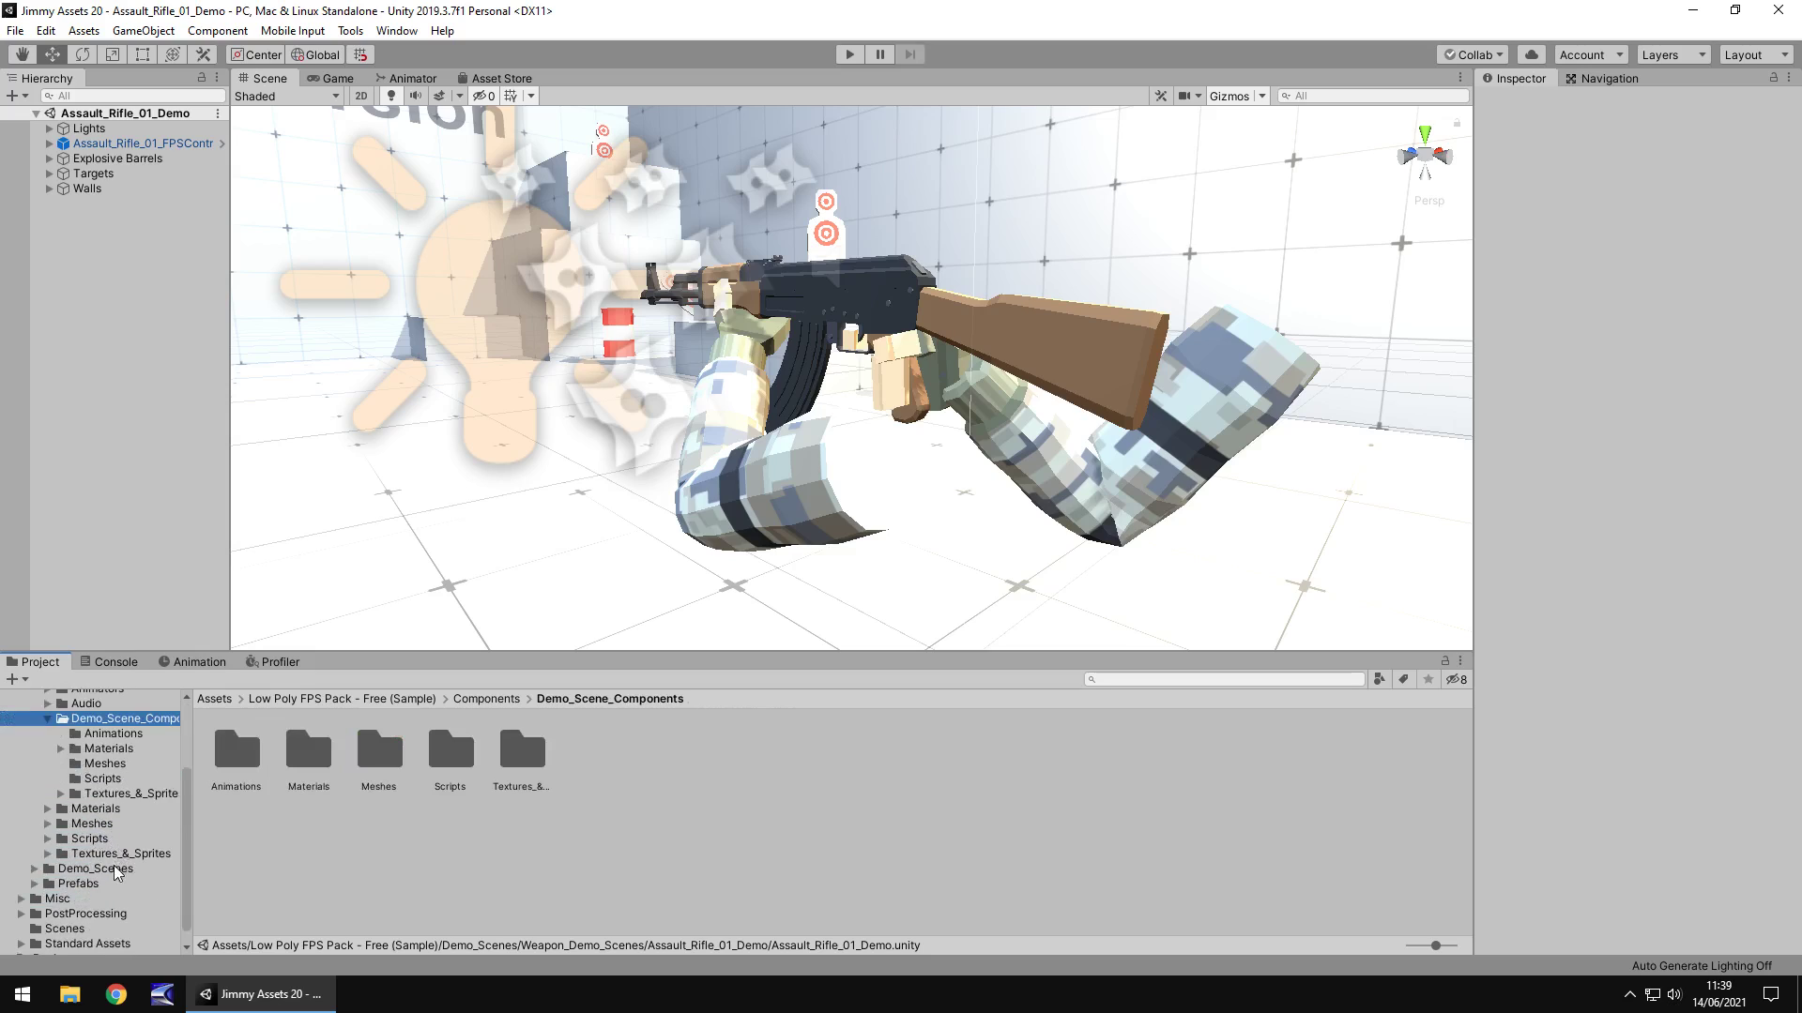
left_click(110, 867)
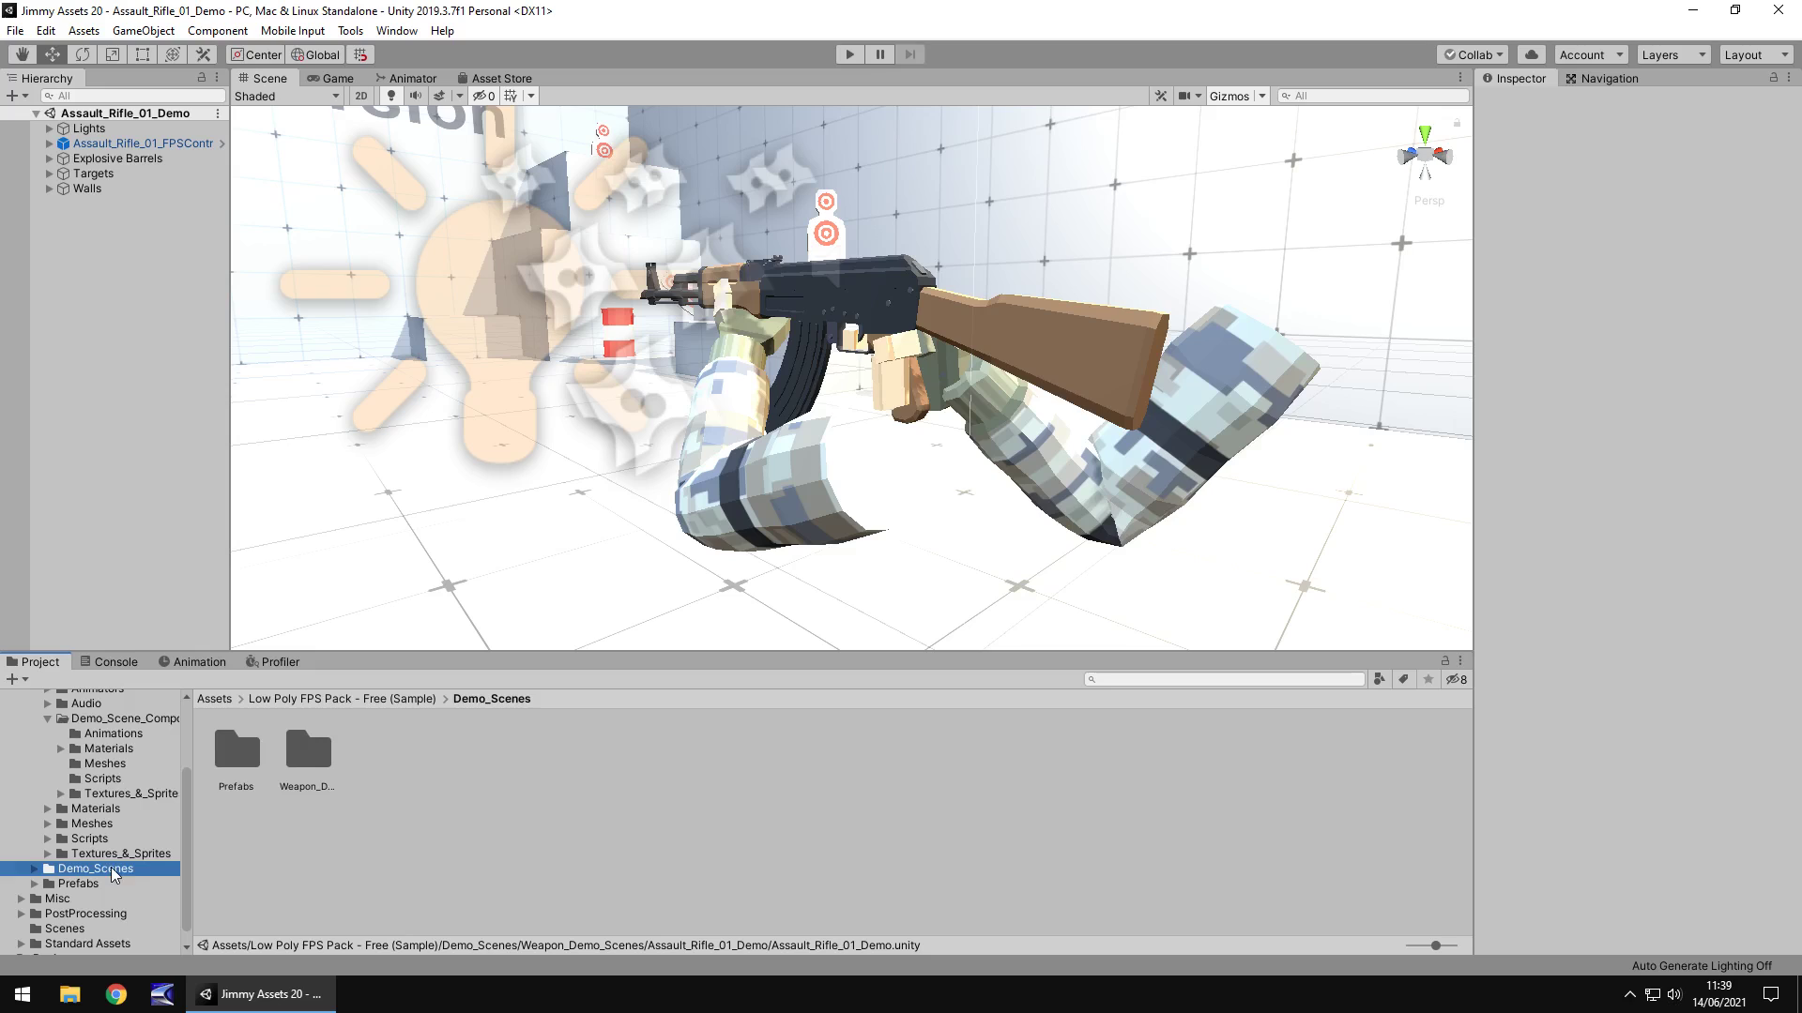
double_click(285, 756)
Step: Open the Handgun_01_Demo scene and orbit toward its Free Version sign and barrels
double_click(293, 758)
double_click(299, 755)
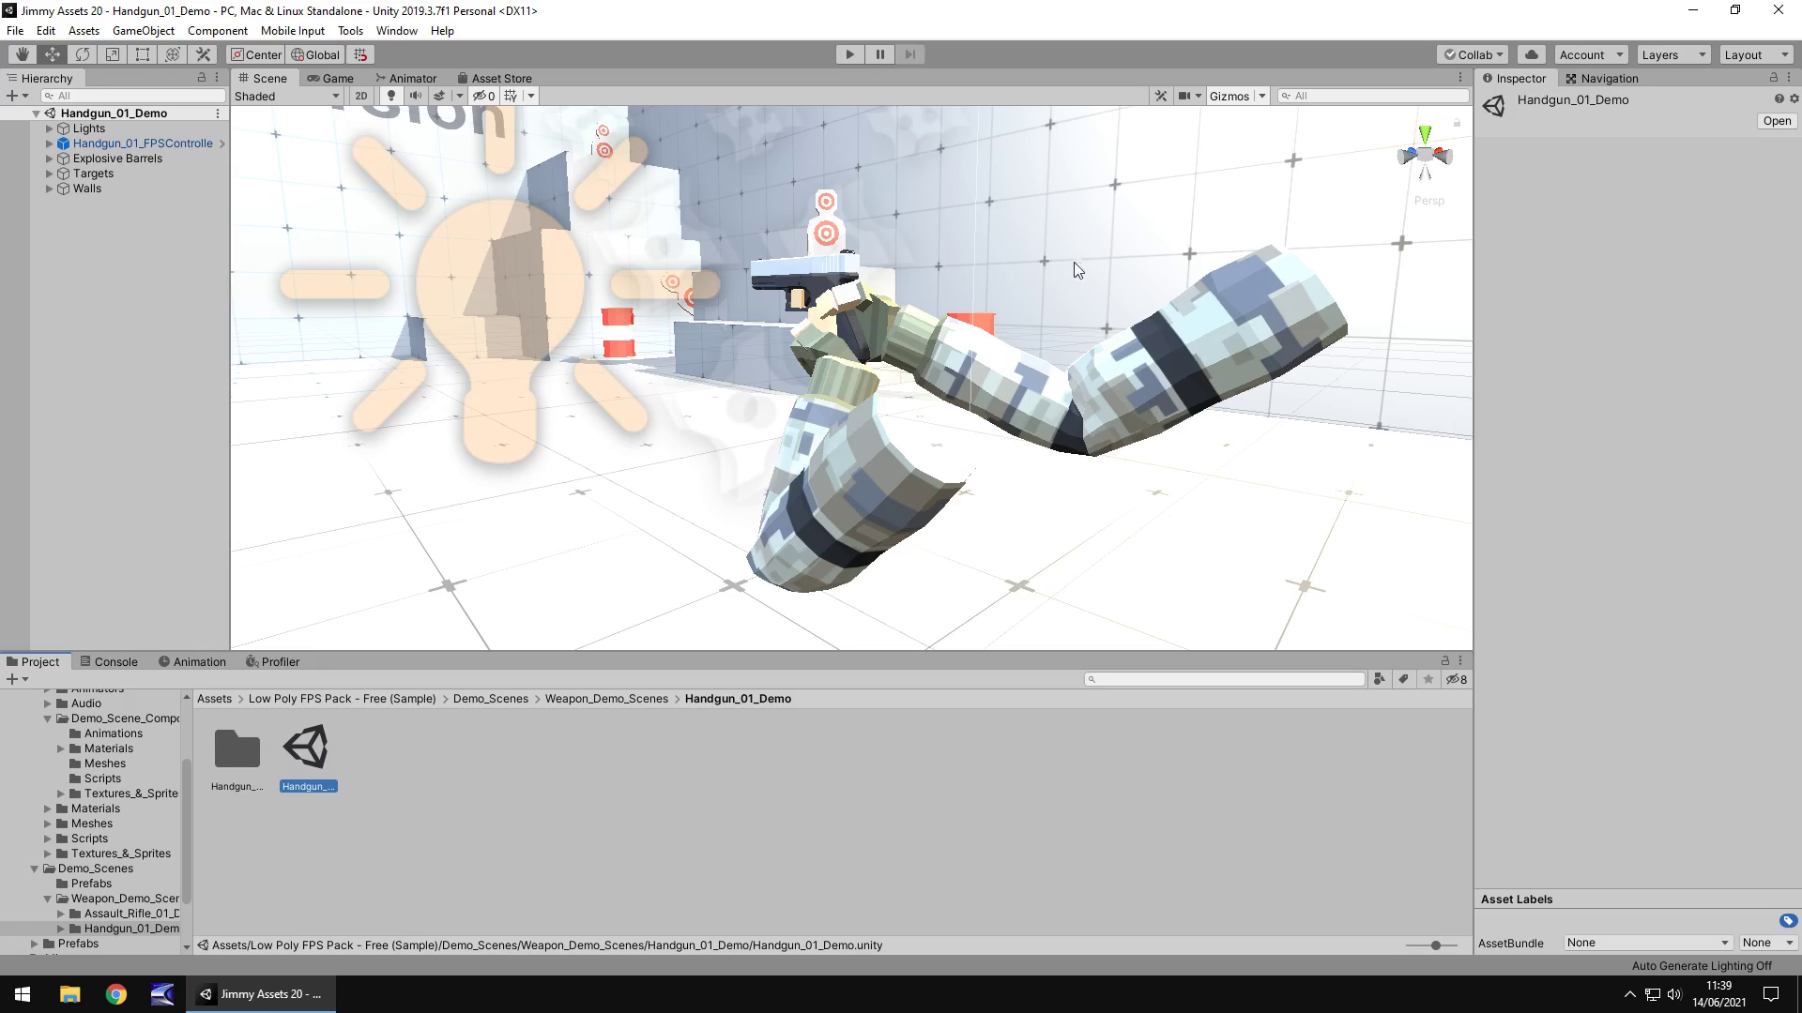
left_click_drag(967, 330, 691, 454, "alt")
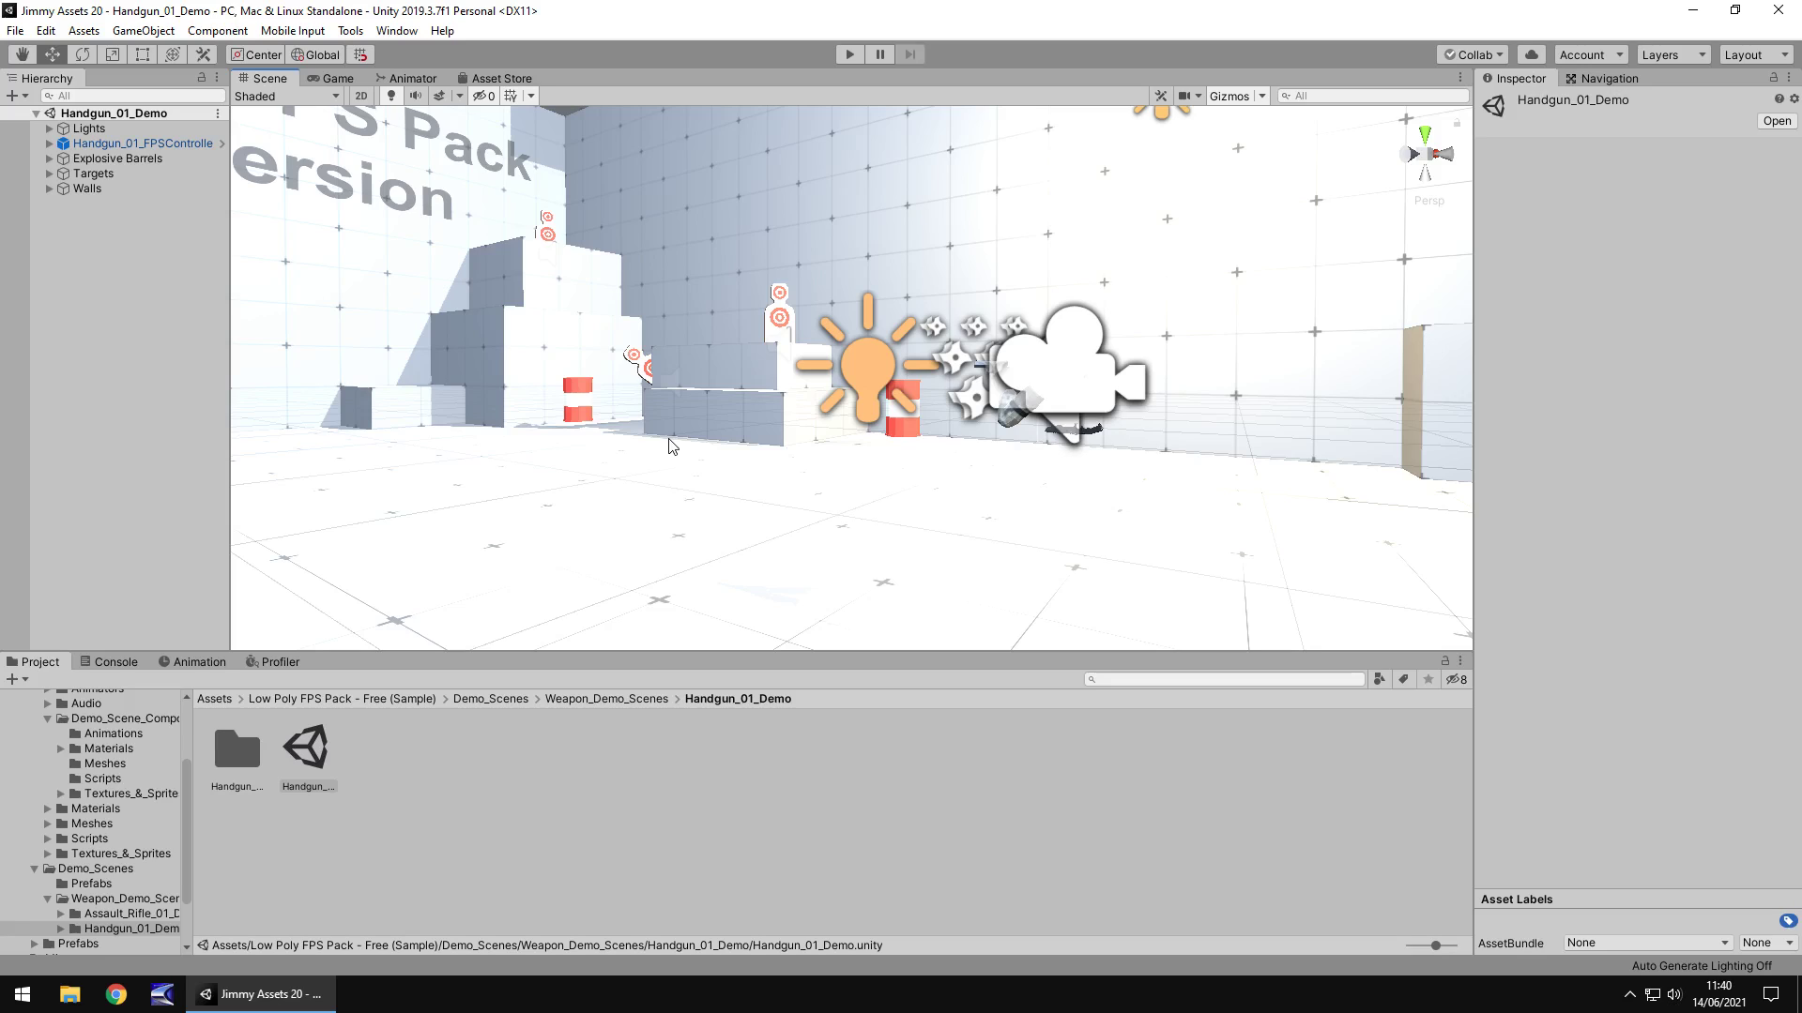
middle_click_drag(970, 347, 957, 363)
right_click_drag(957, 363, 1100, 376)
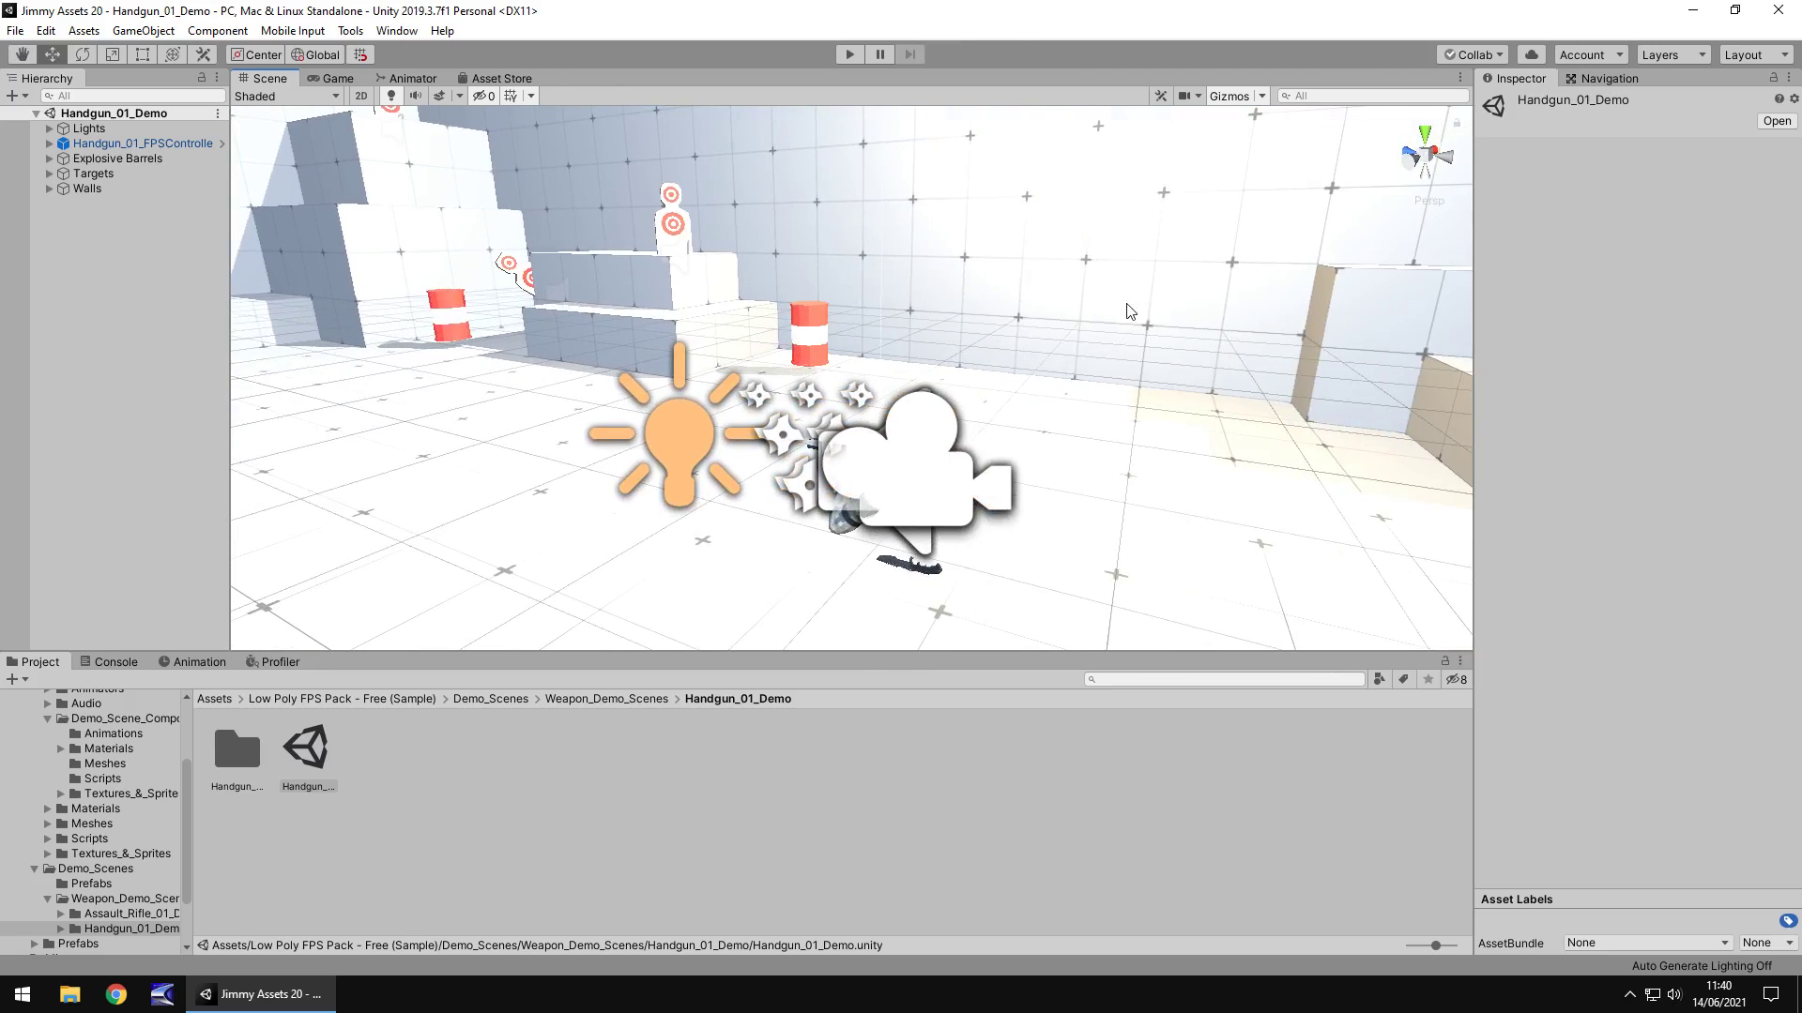
left_click(852, 53)
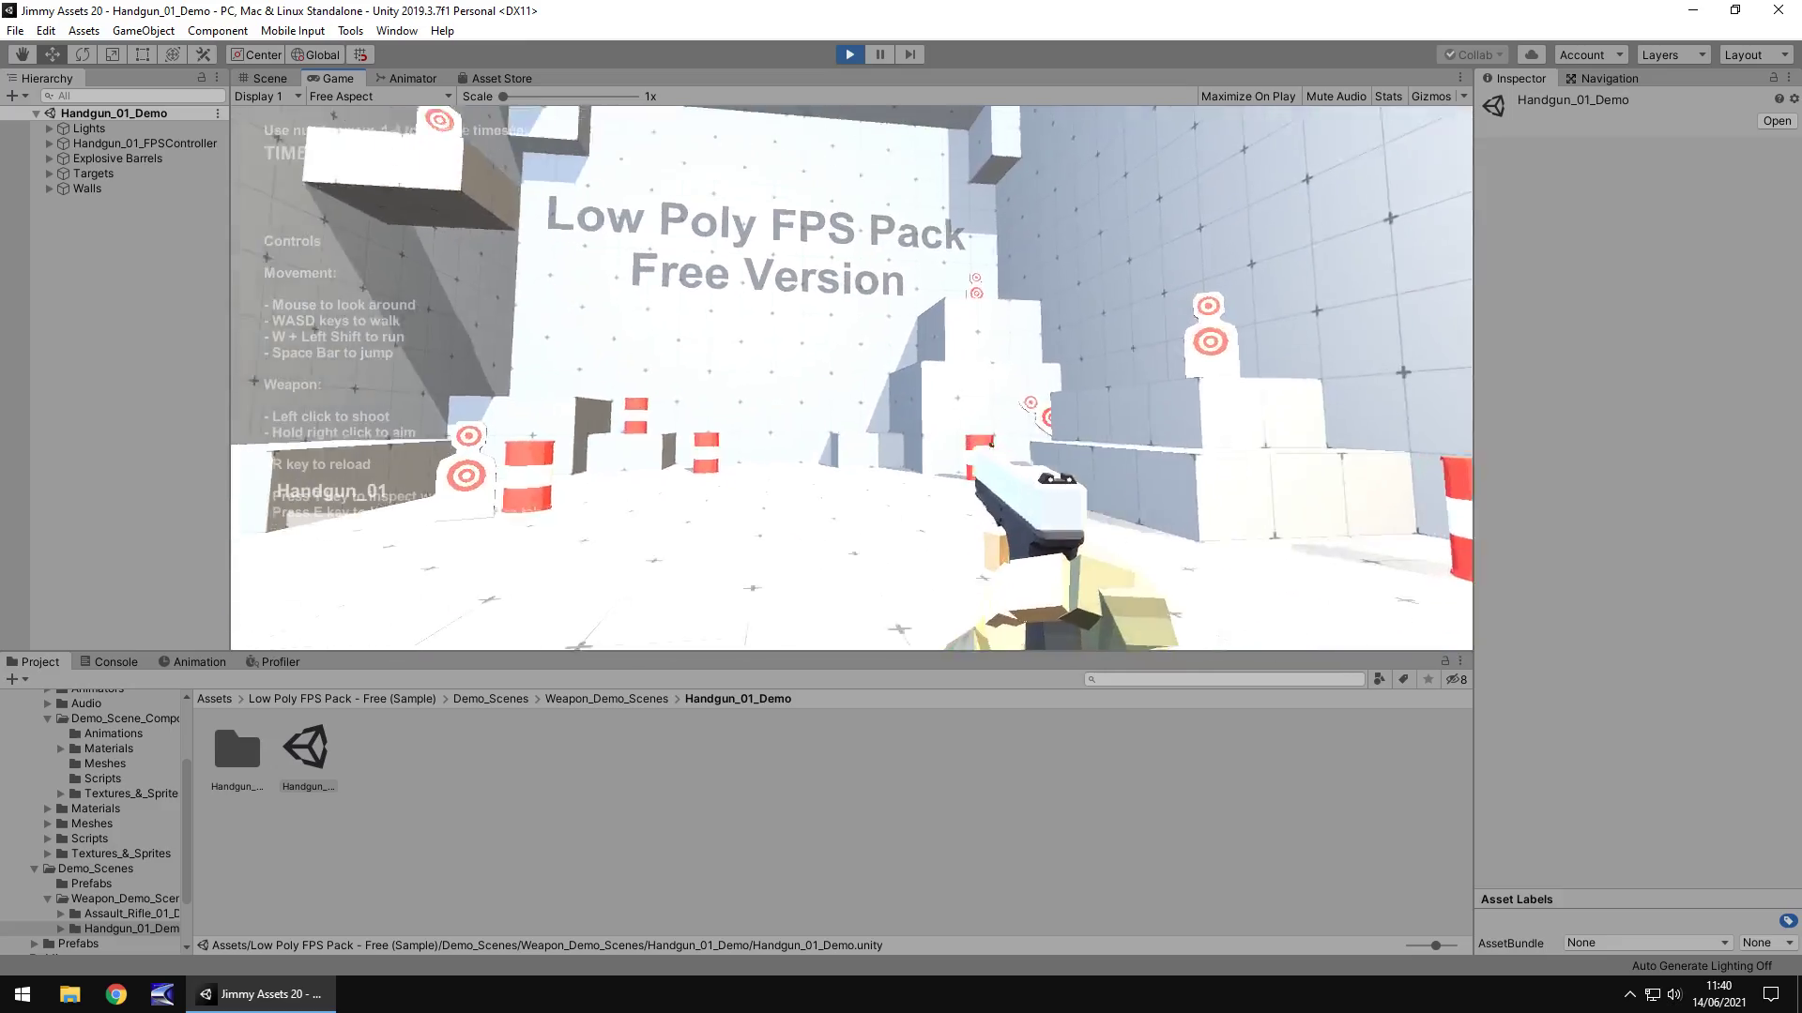
left_click(851, 378)
left_click(851, 378)
left_click(851, 378)
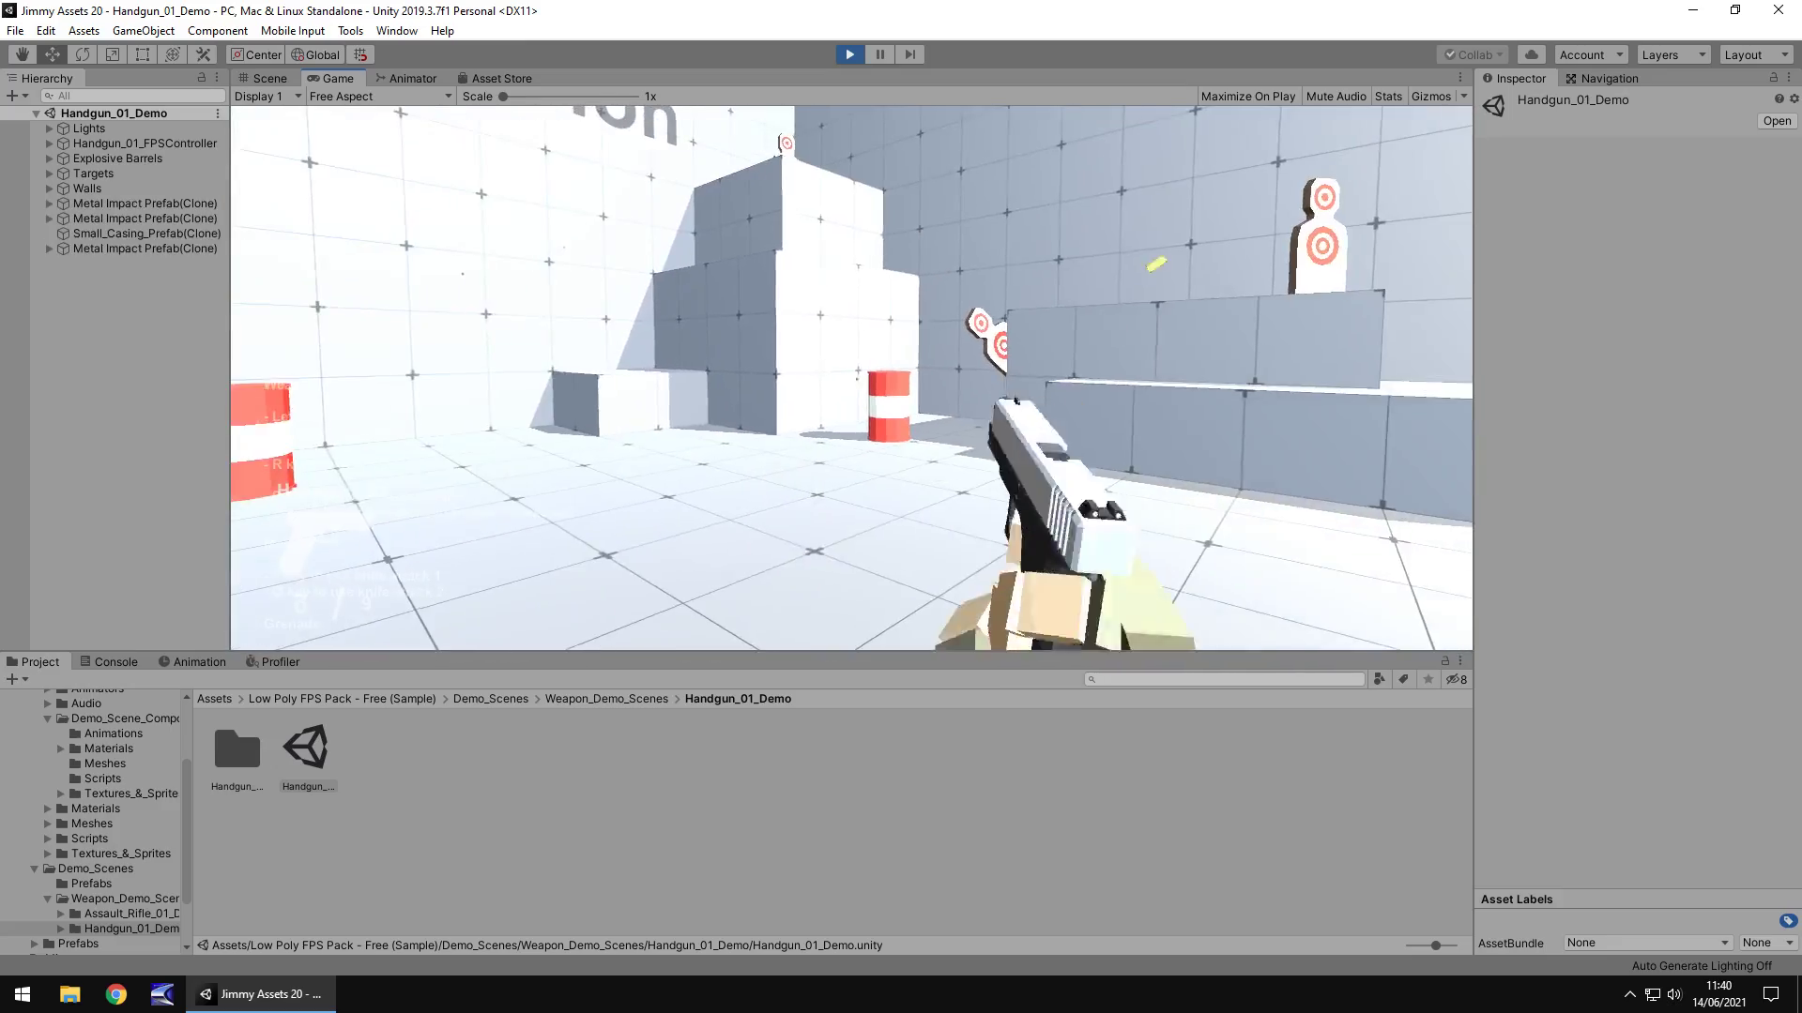
left_click(851, 378)
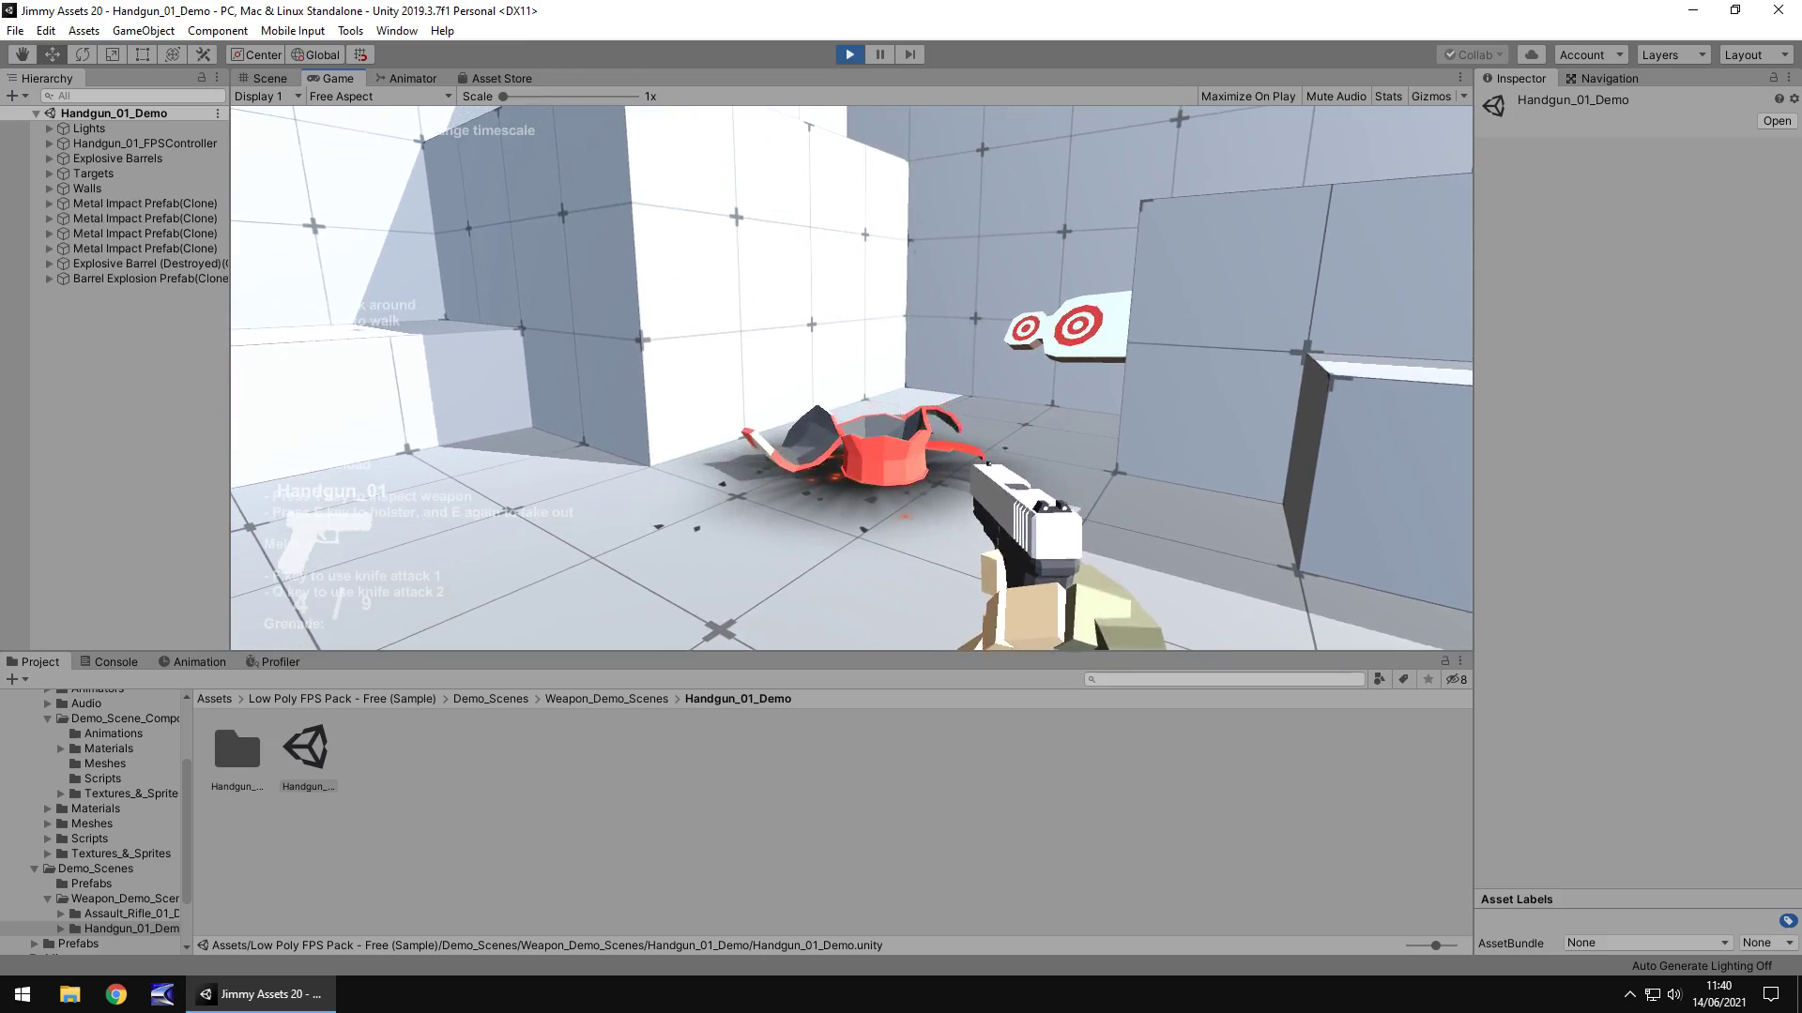
key("ctrl+p")
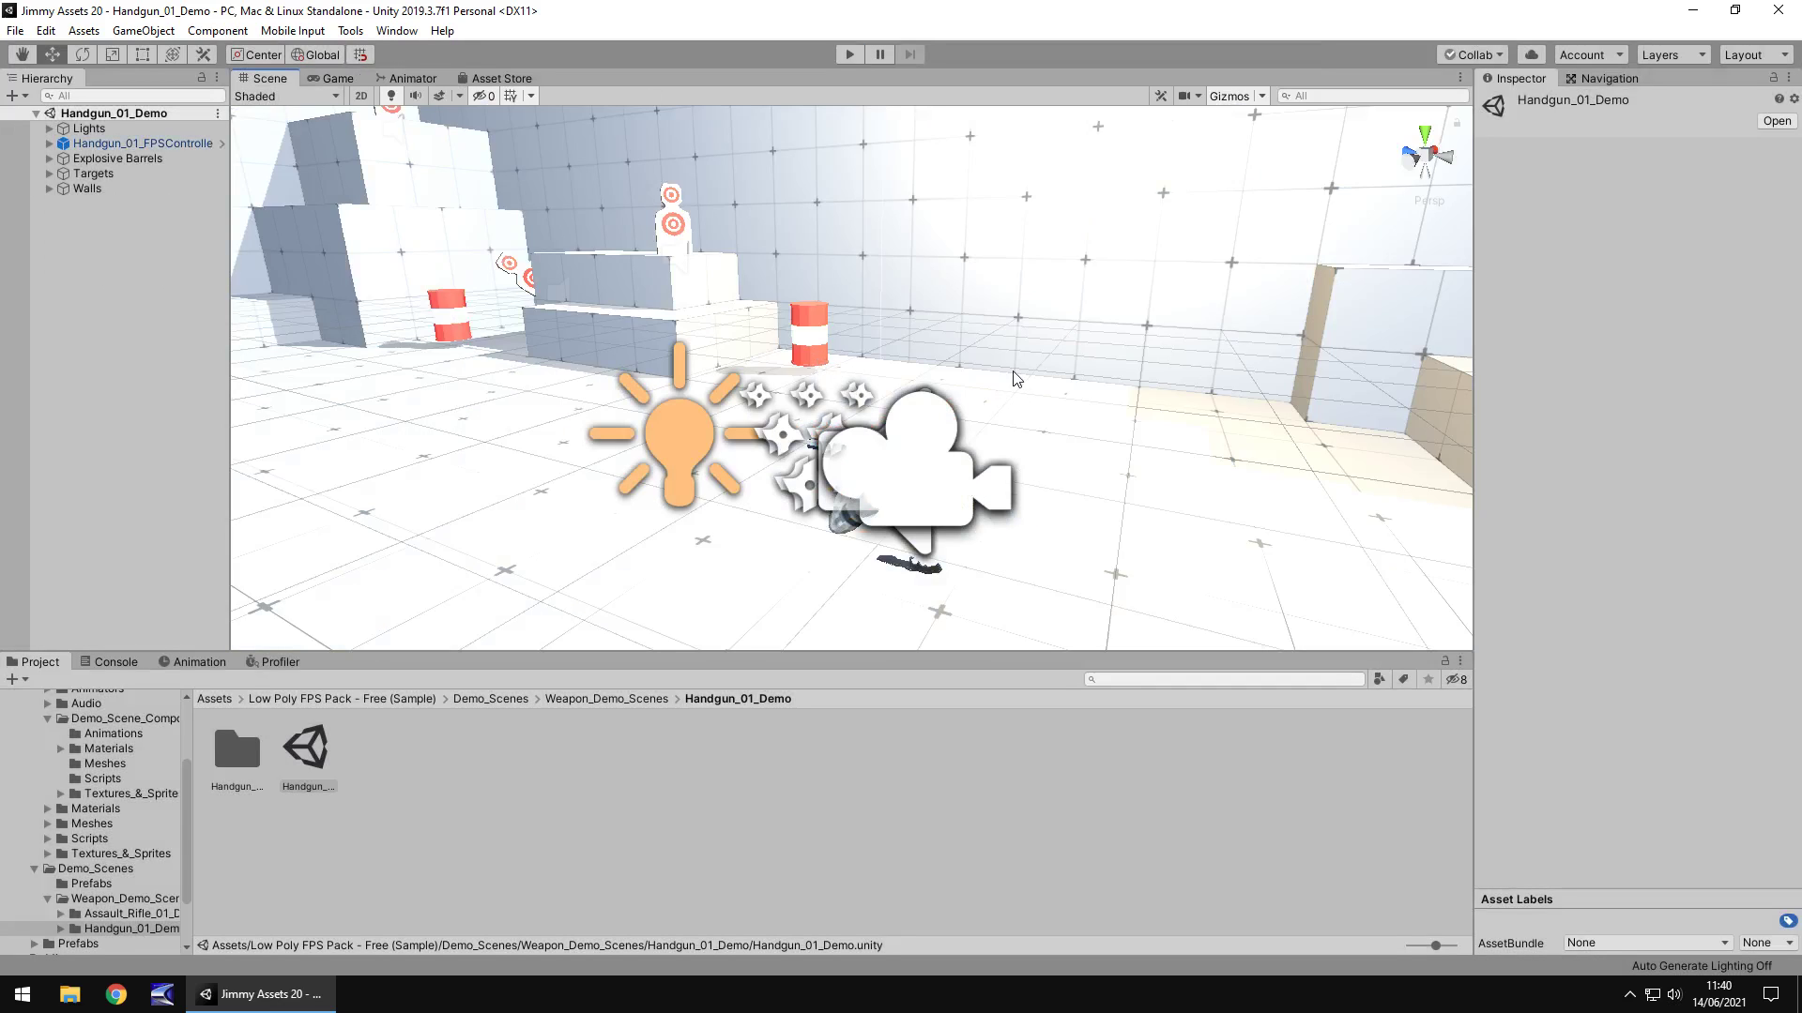
Step: Orbit past the Free Version sign and left wall, then tilt down over the Handgun_01_Demo level
right_click_drag(1037, 349, 664, 335)
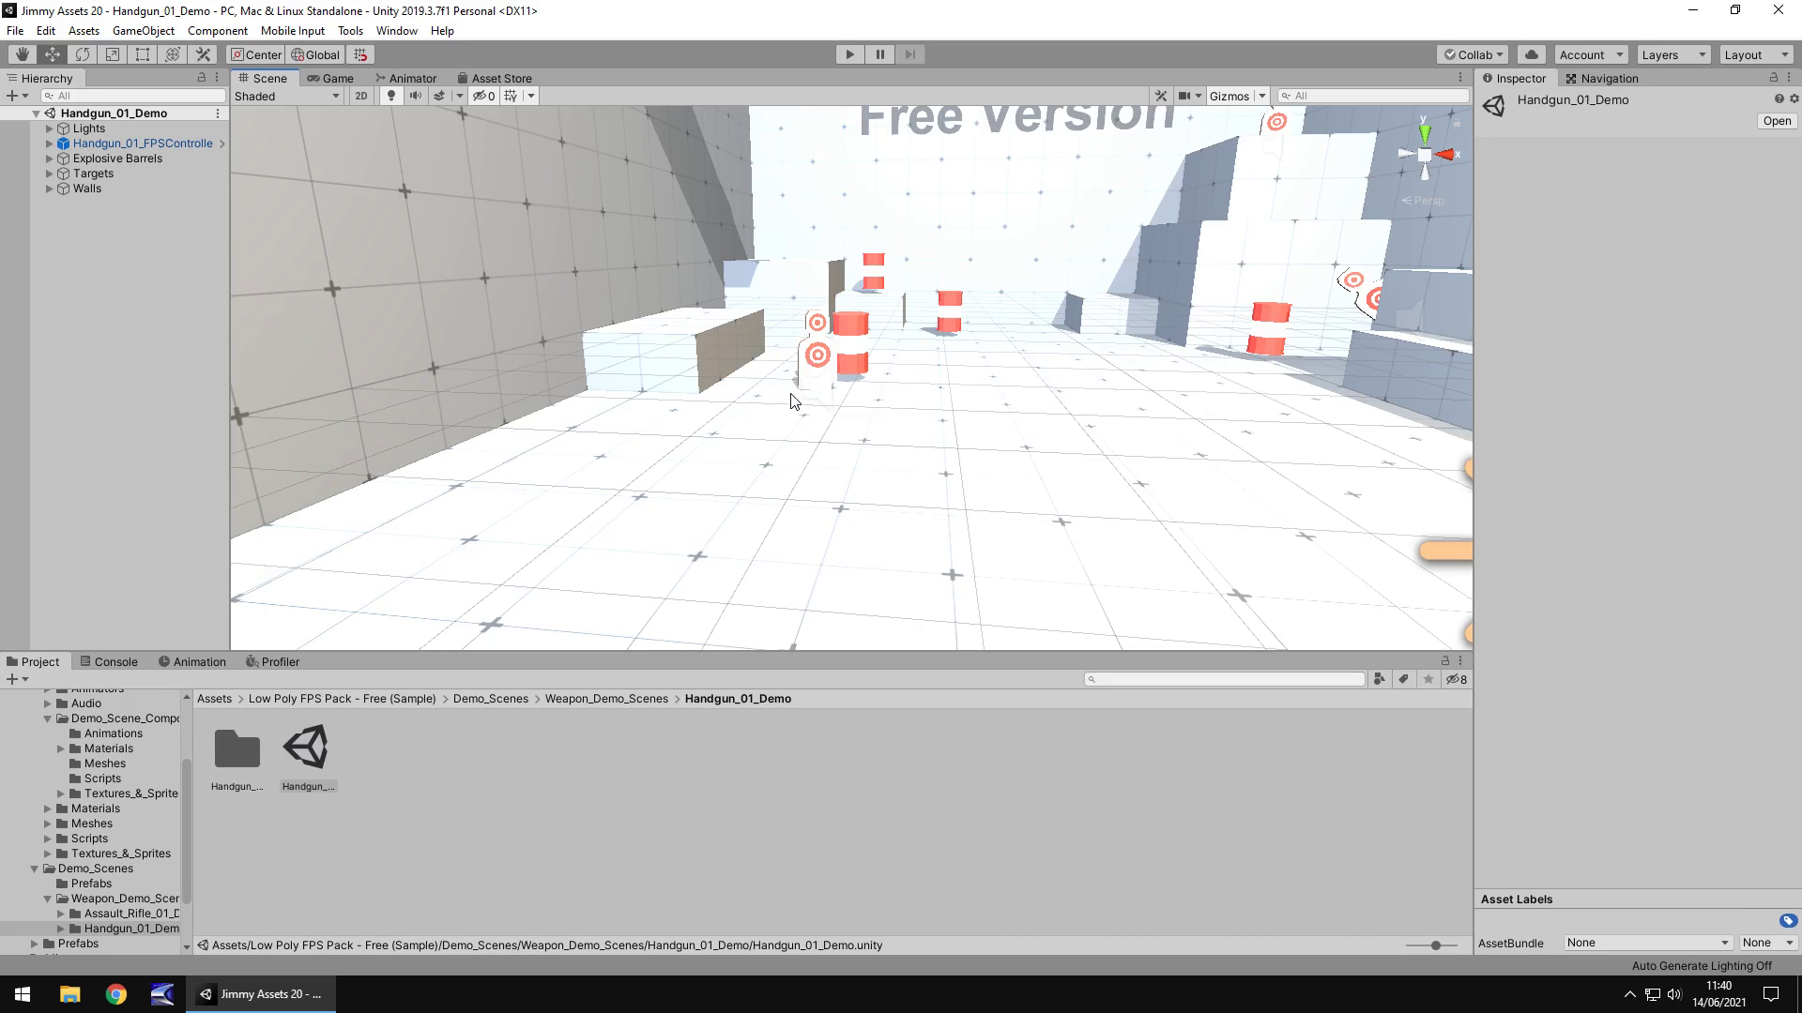
left_click_drag(682, 406, 917, 409, "alt")
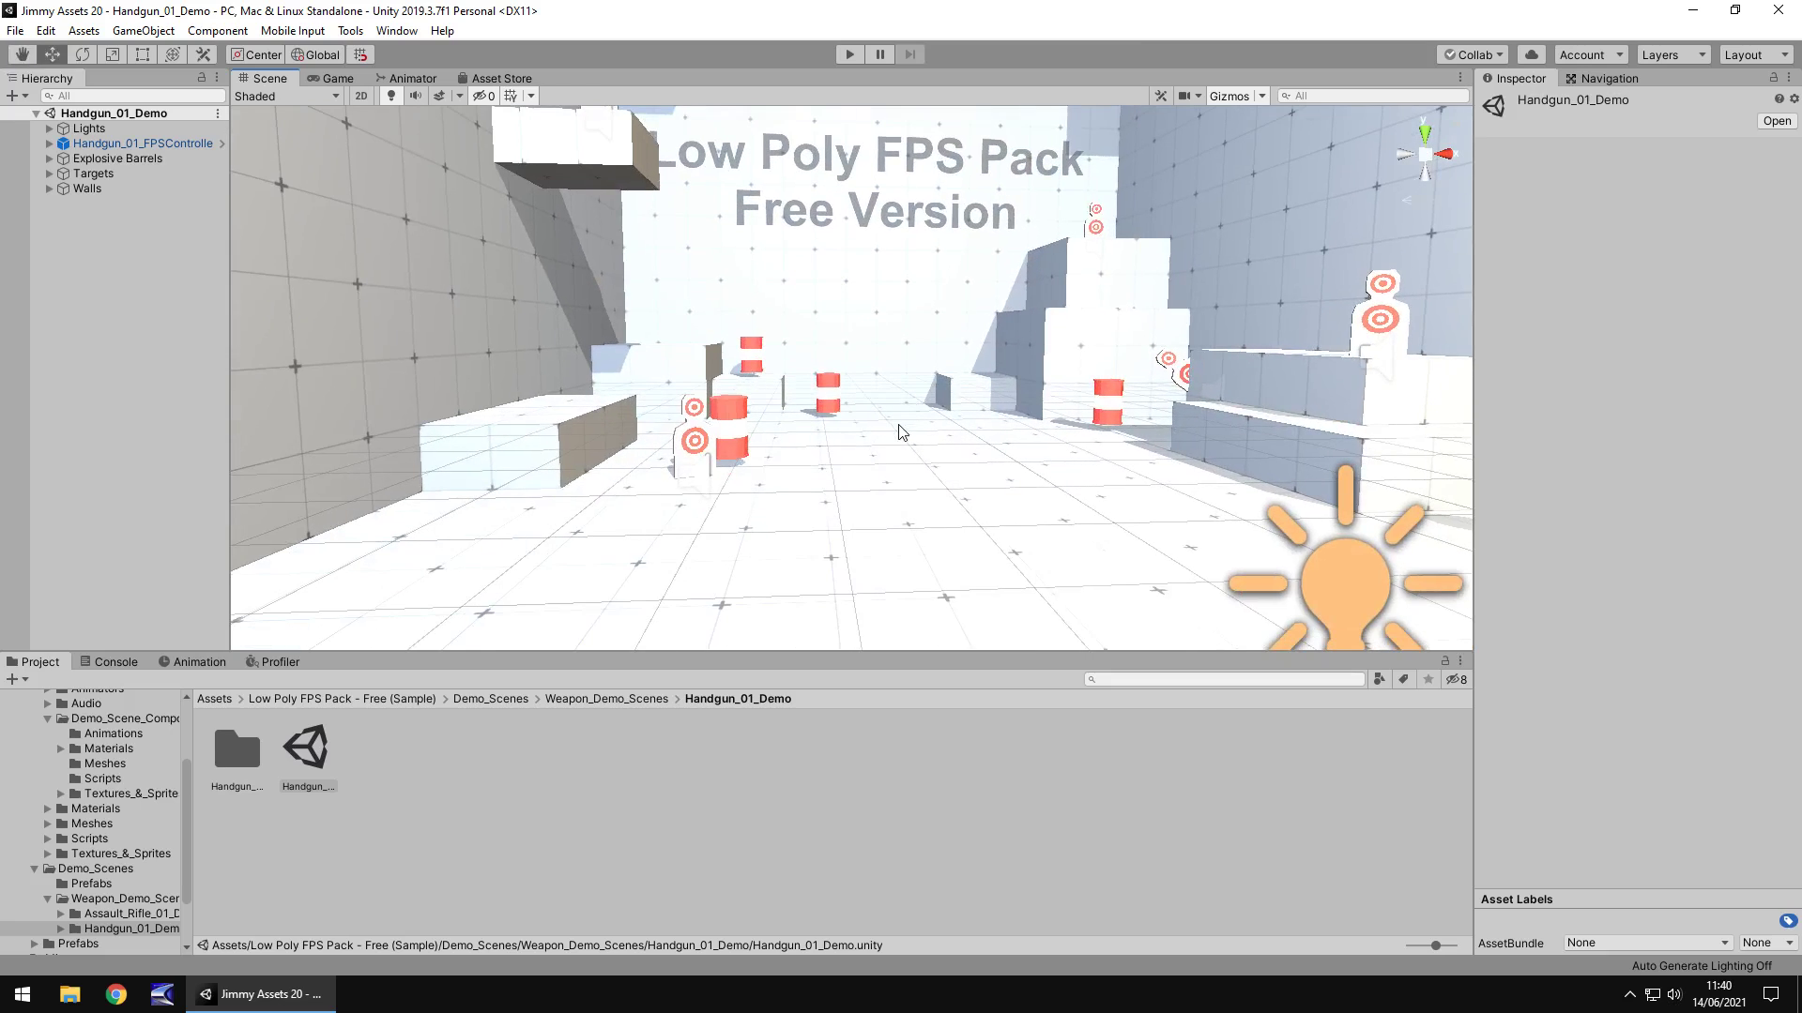
key("Right")
left_click_drag(976, 410, 1051, 357, "alt")
scroll(1033, 366, "up", 3)
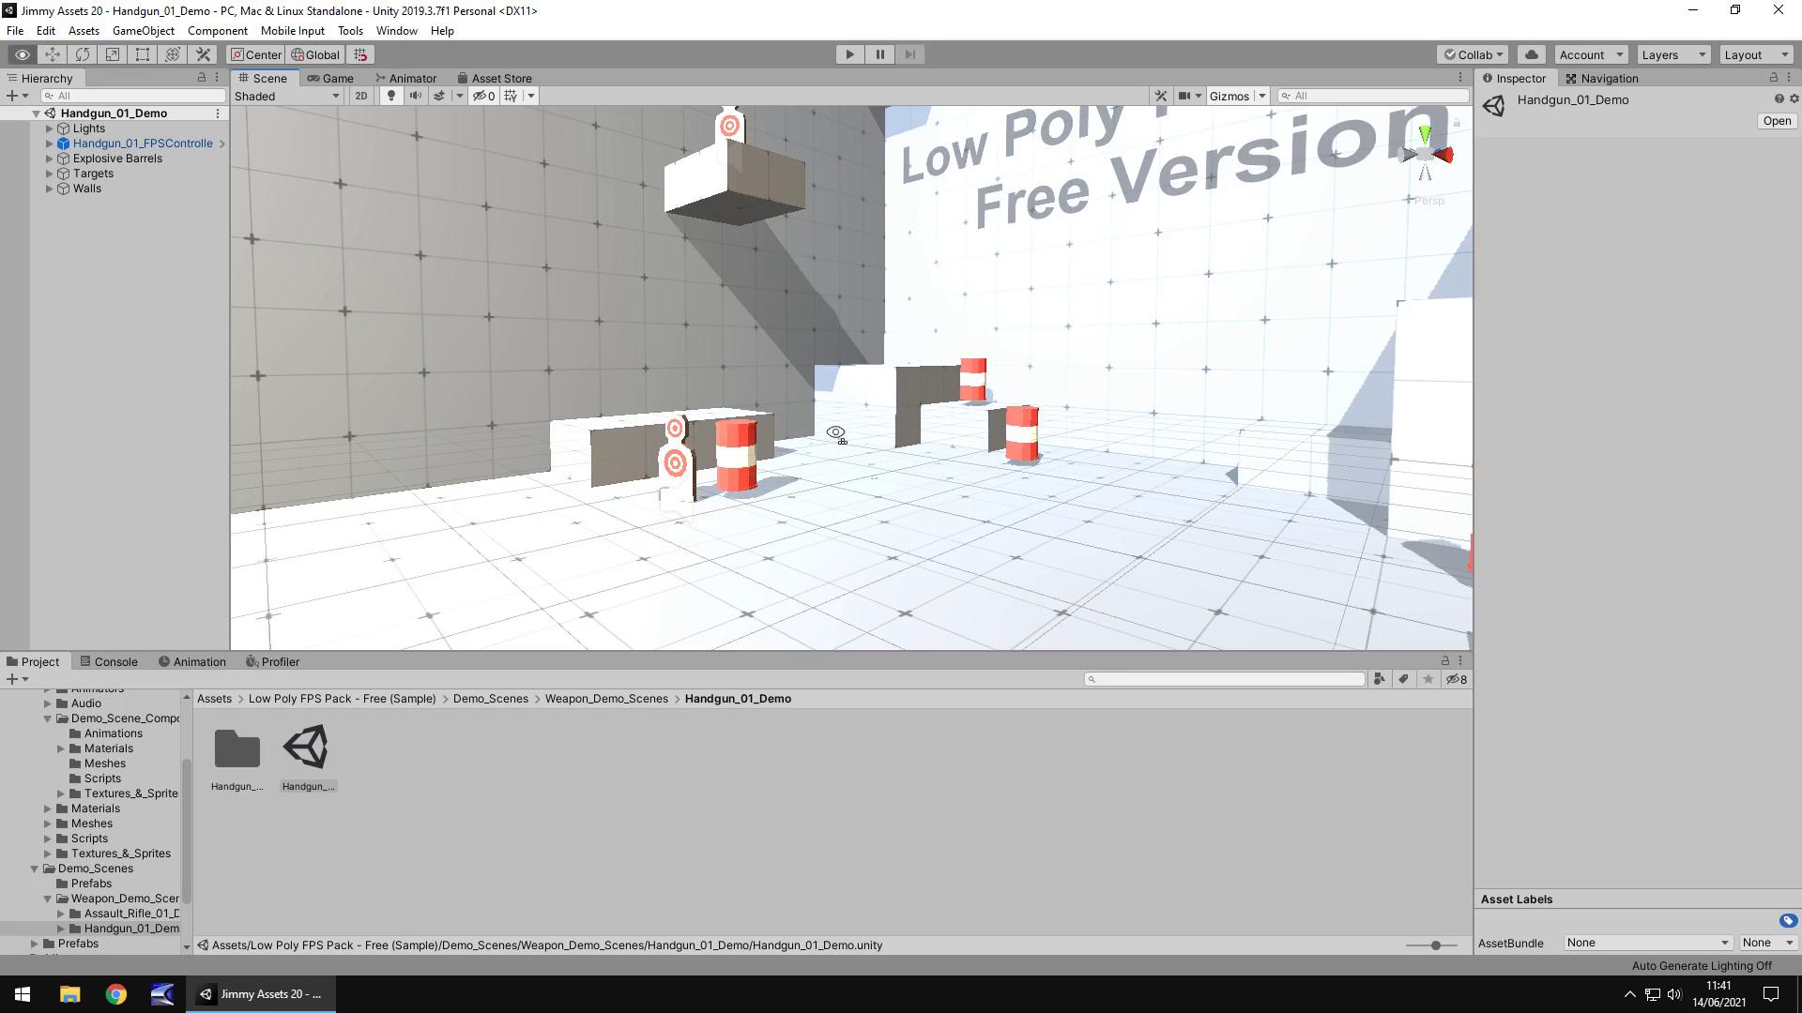
left_click_drag(831, 439, 832, 338, "alt")
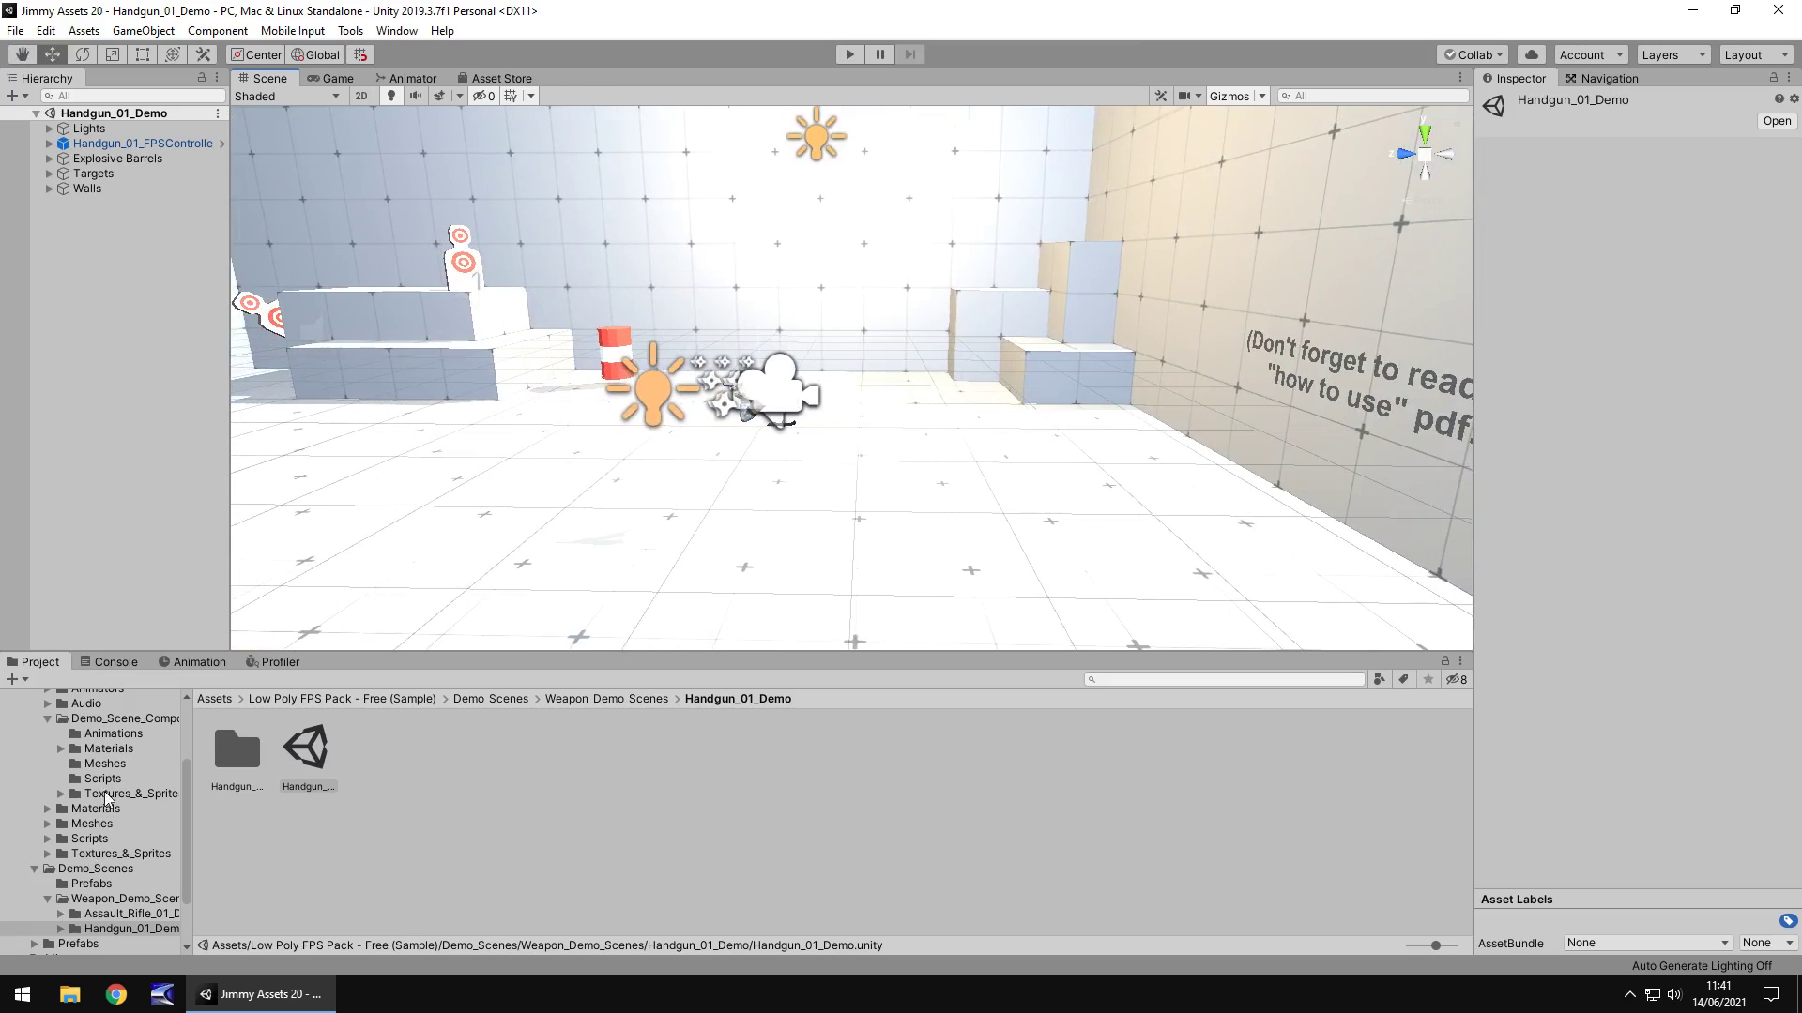
left_click(108, 750)
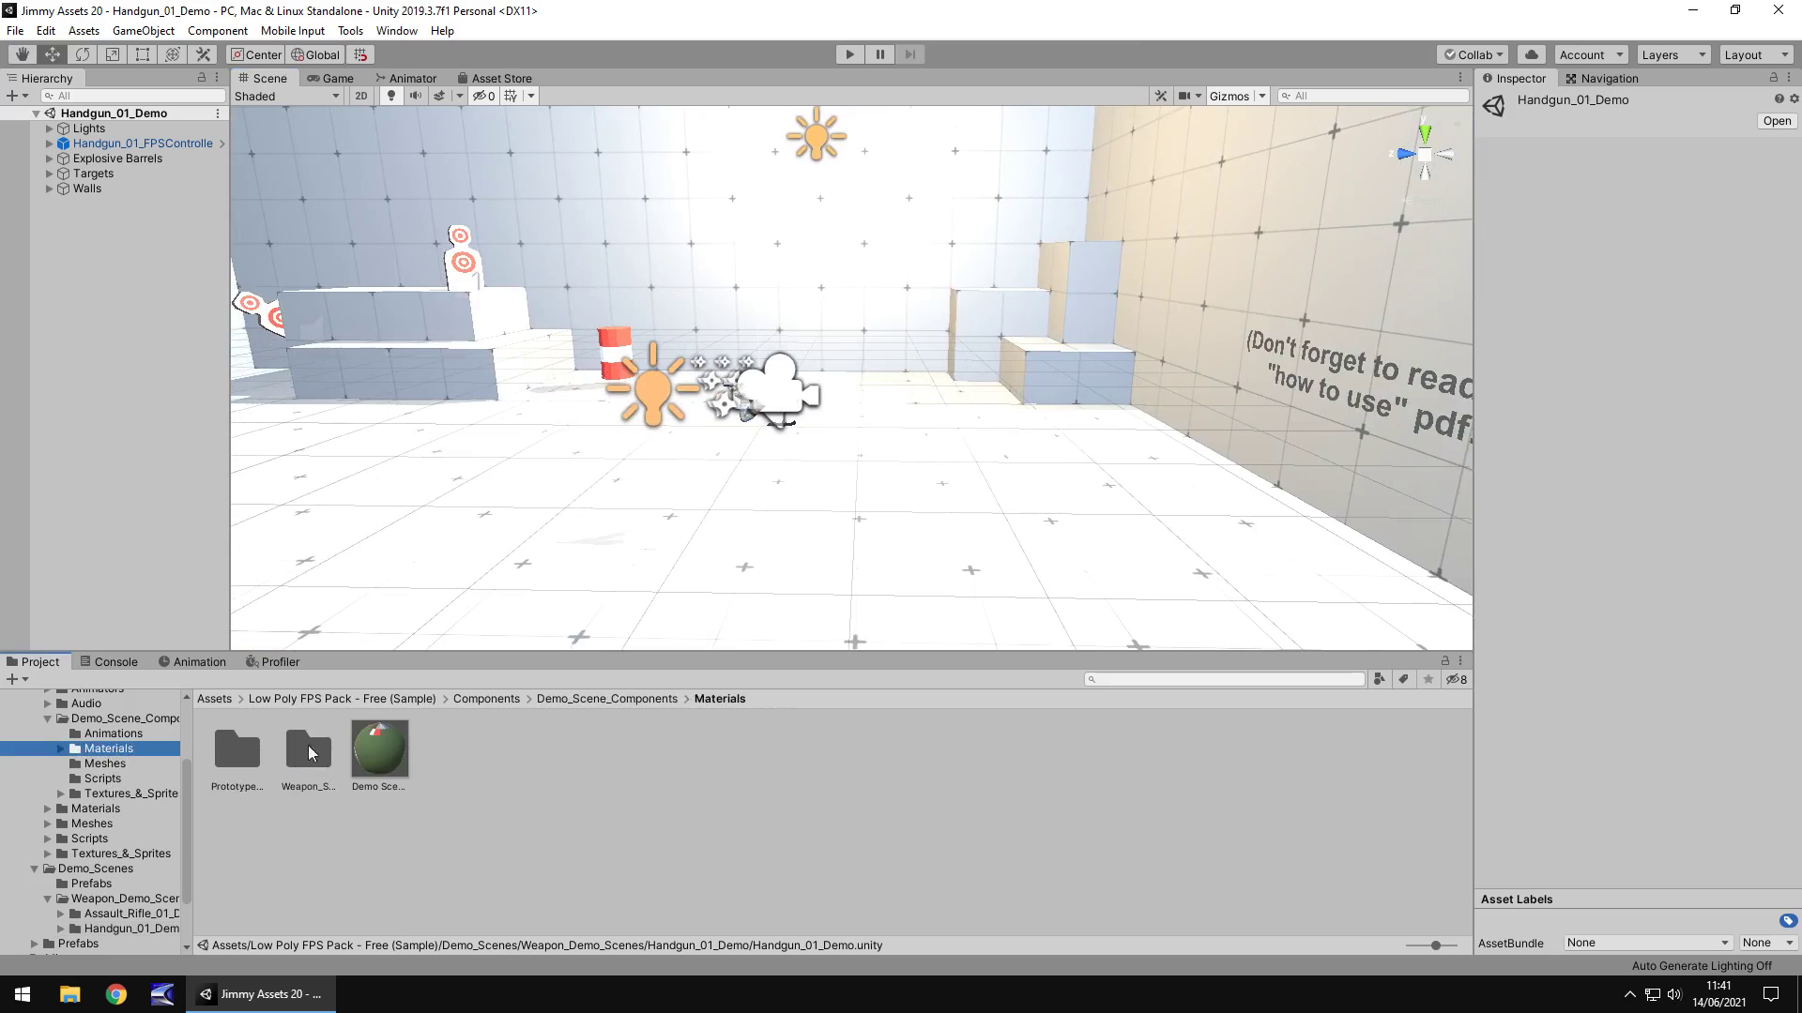
left_click(375, 751)
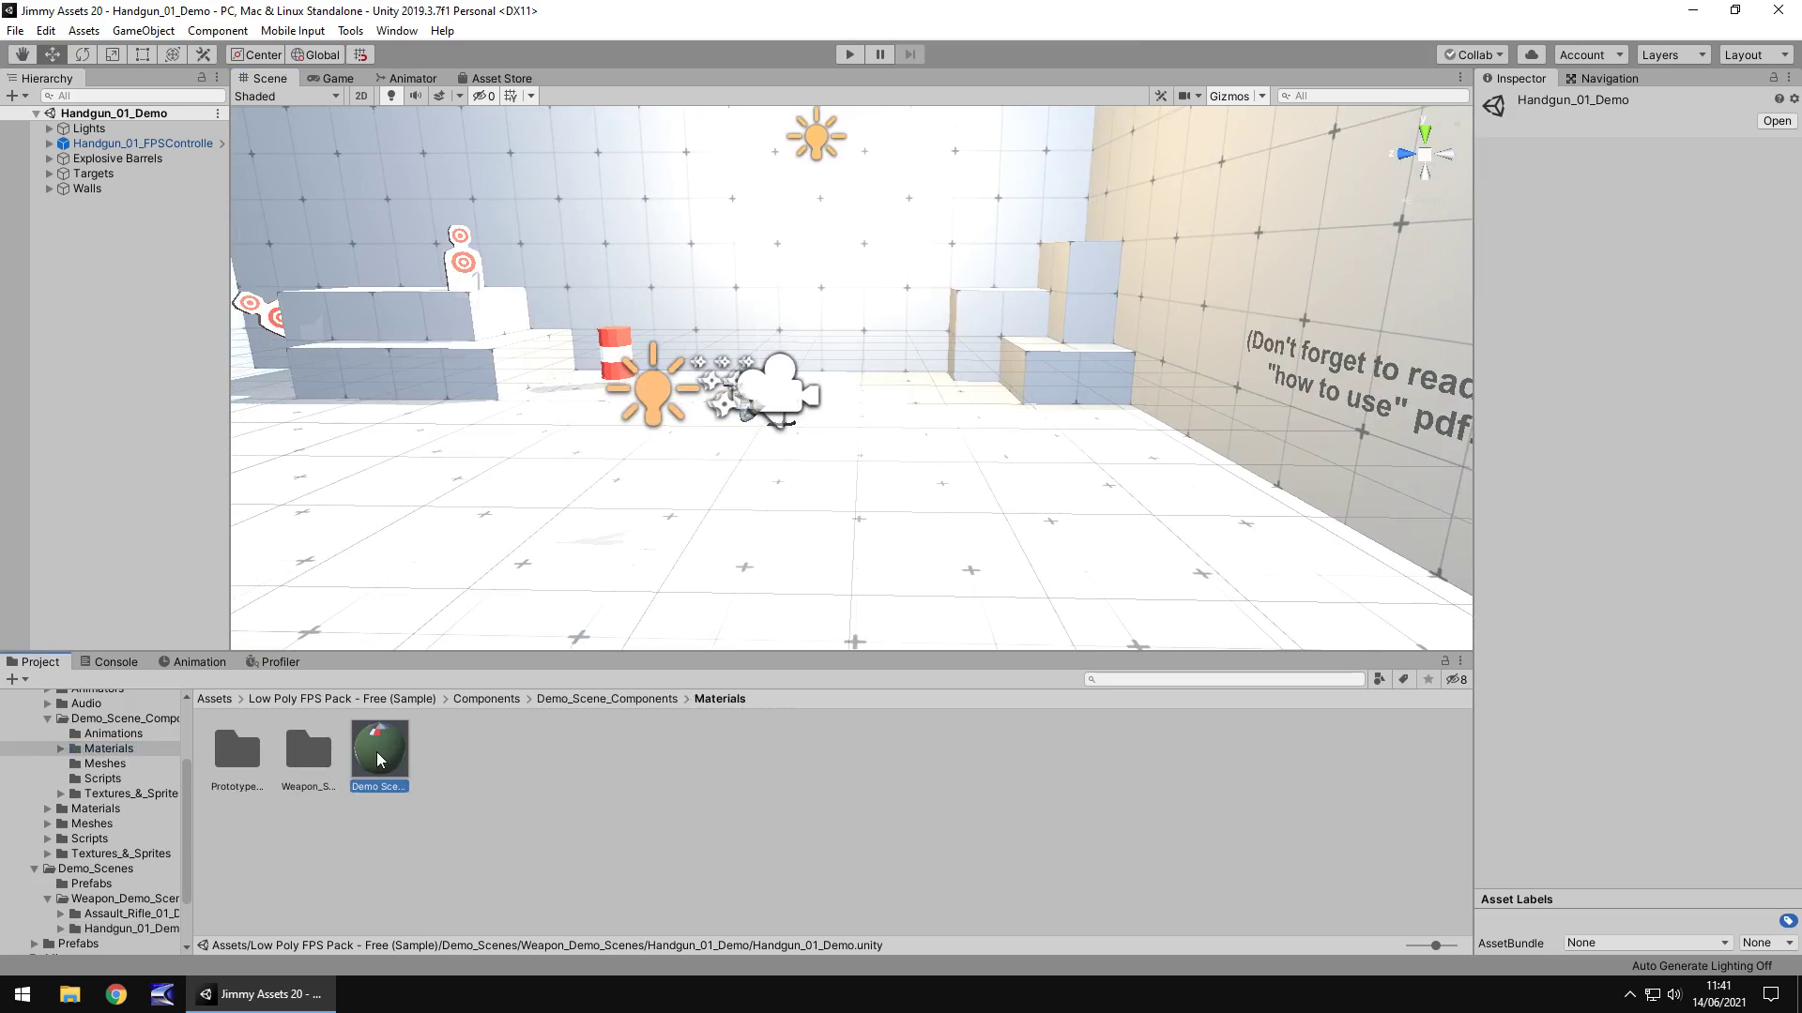
left_click(120, 794)
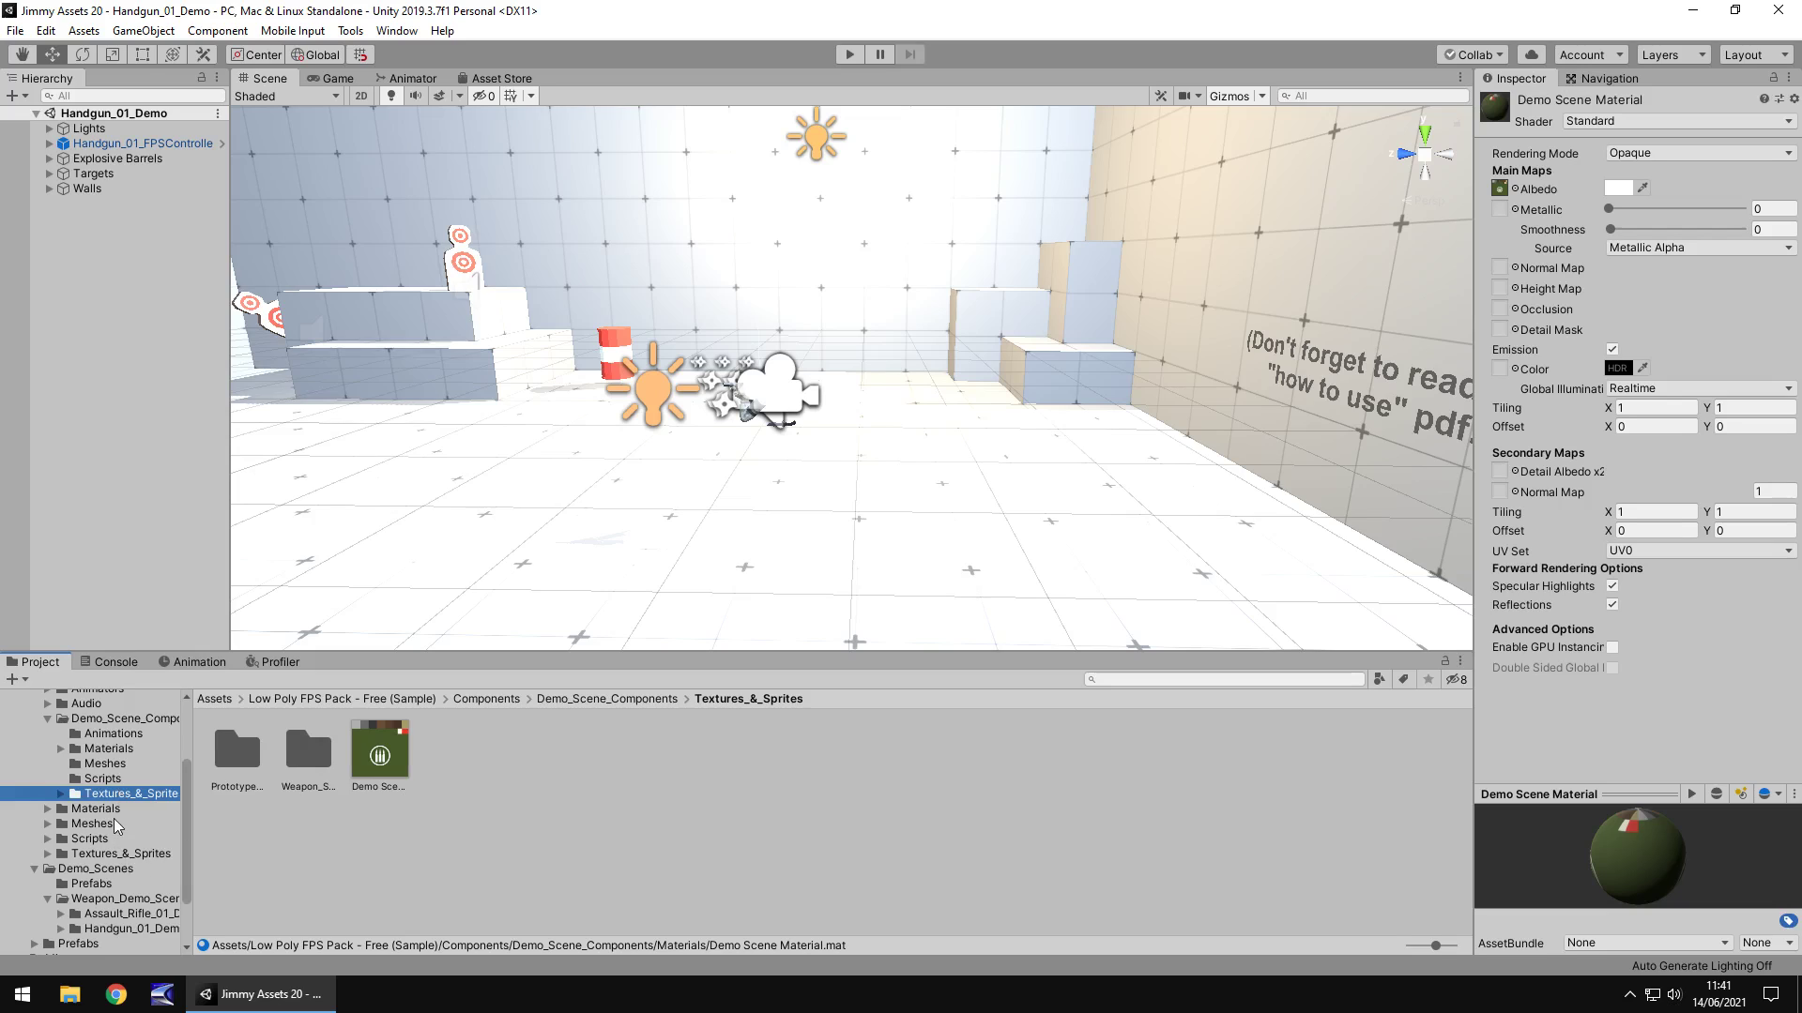
scroll(120, 823, "down", 3)
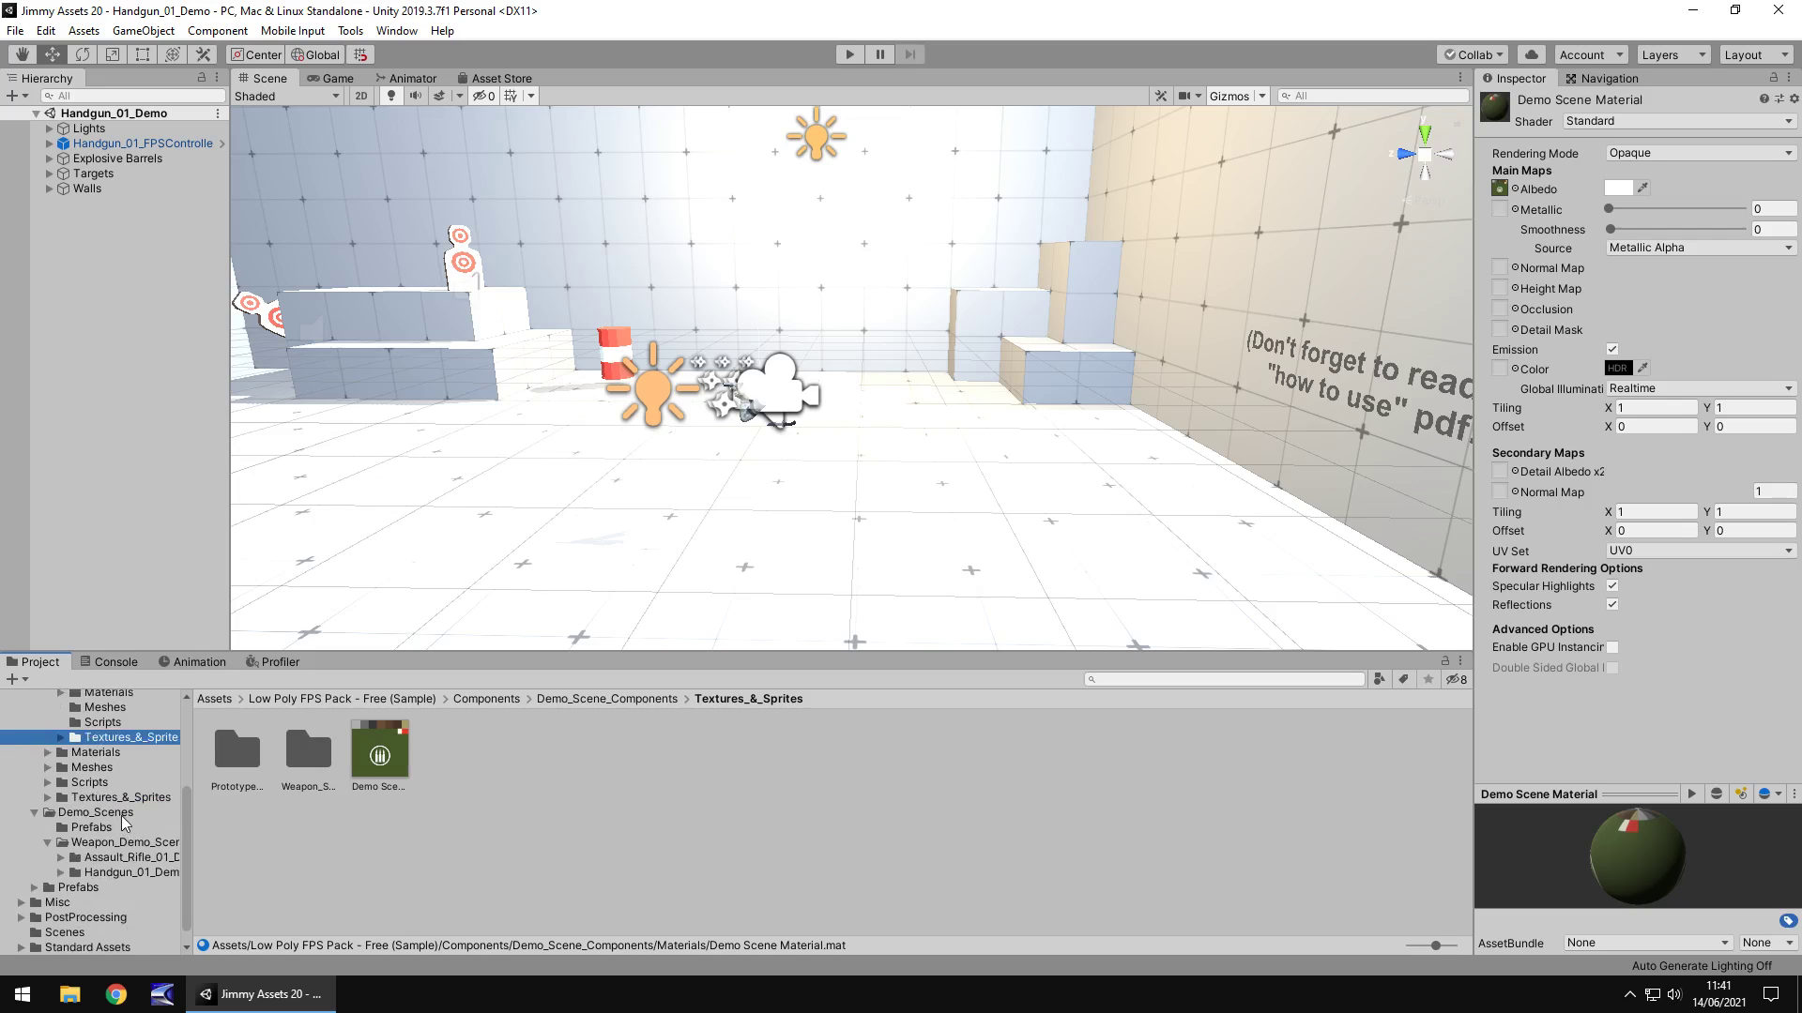
scroll(127, 823, "up", 6)
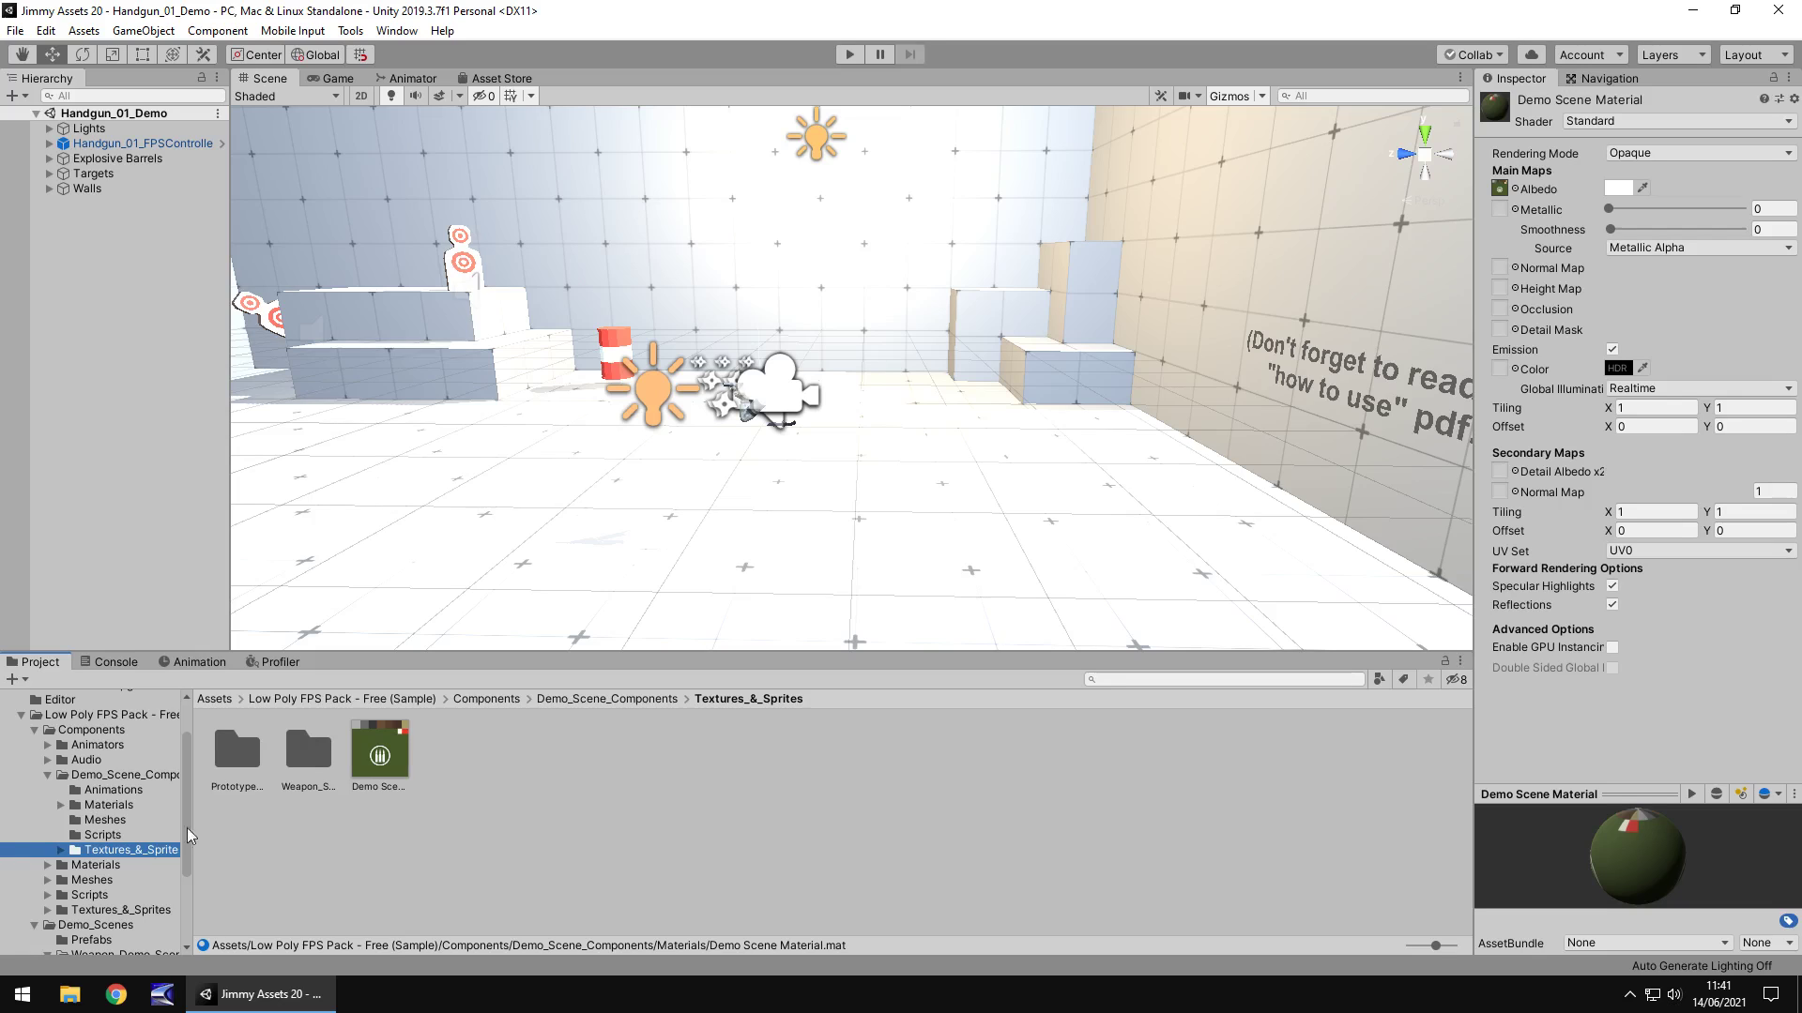
left_click(524, 78)
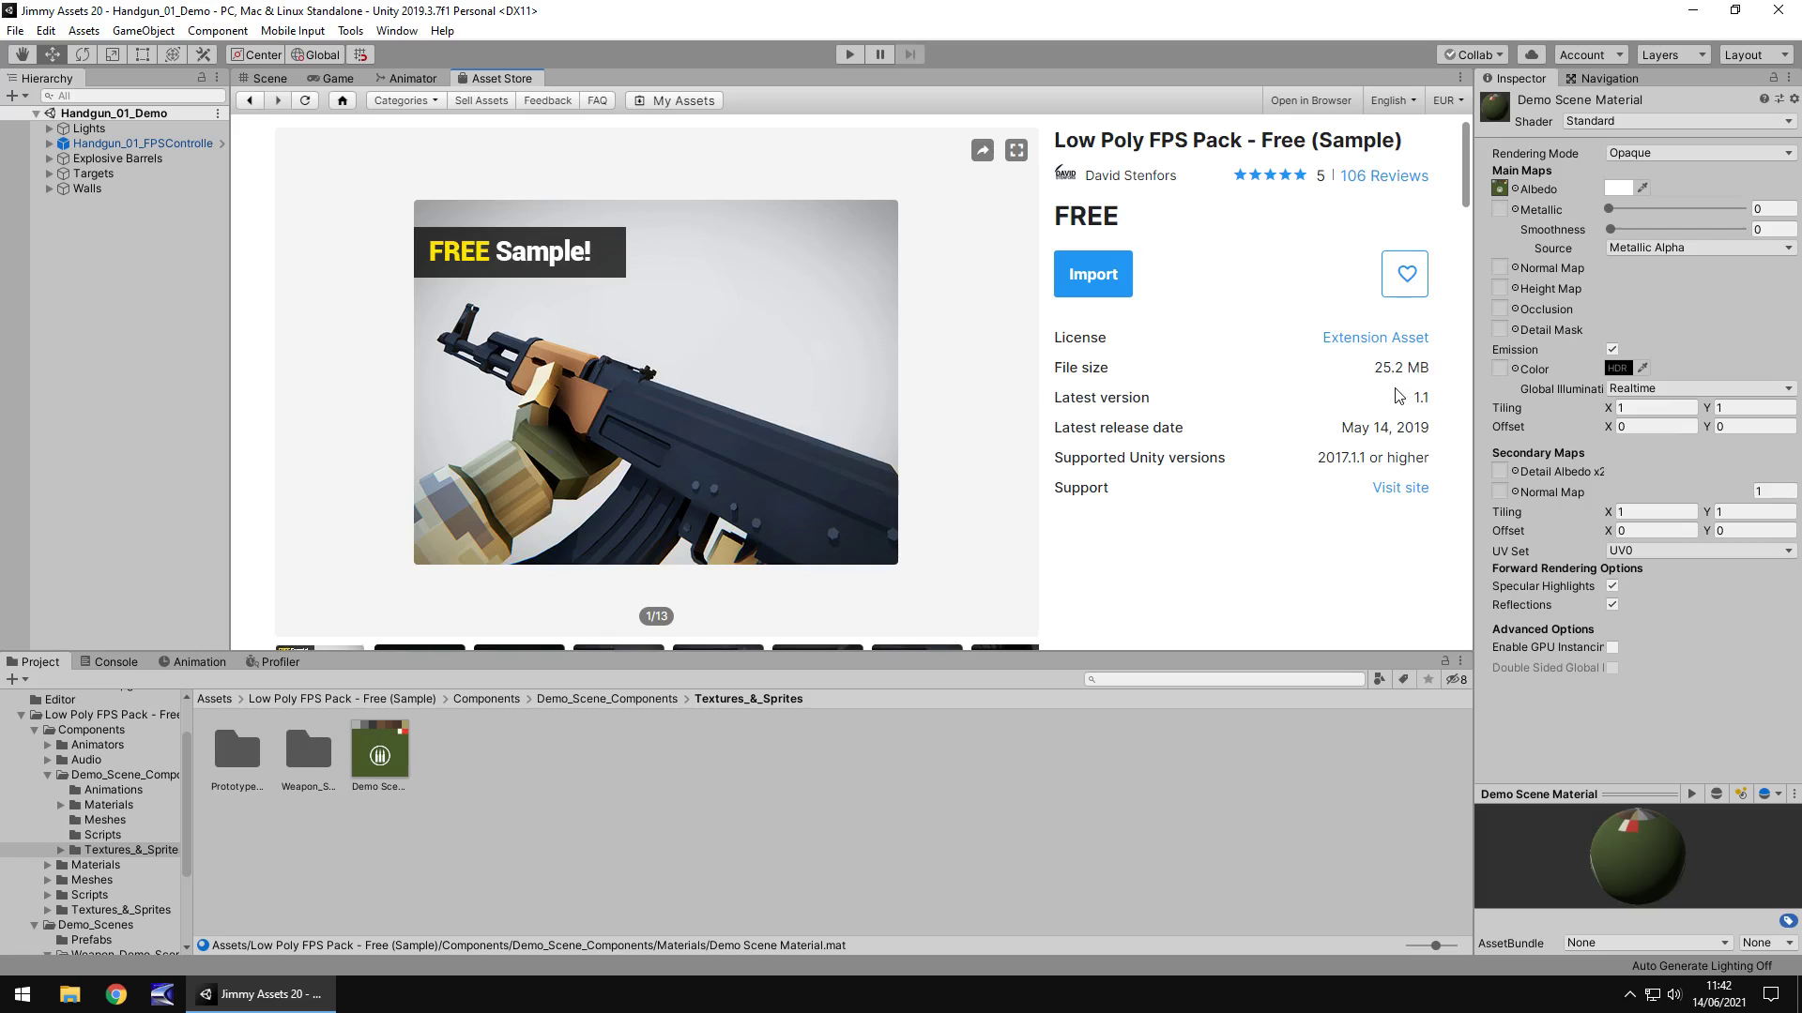
left_click(269, 78)
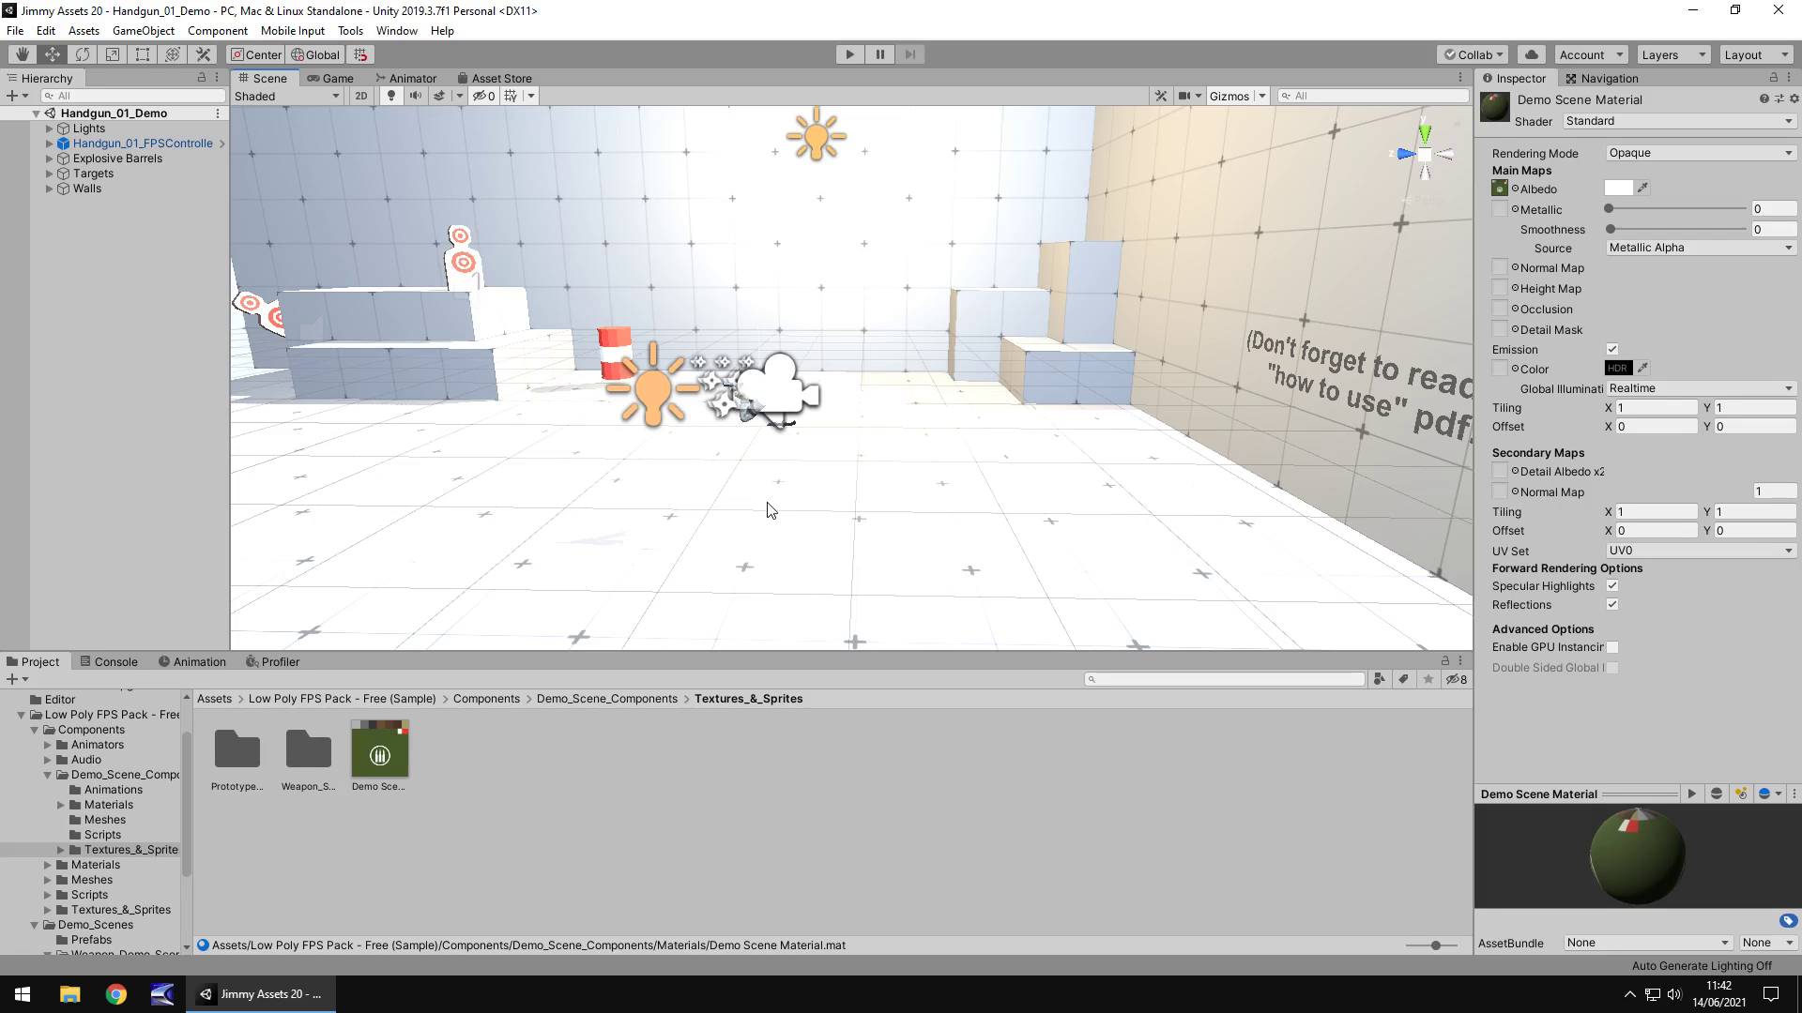
Step: Pull the Scene camera back and orbit toward the Free Version sign and targets
right_click_drag(779, 515, 854, 474)
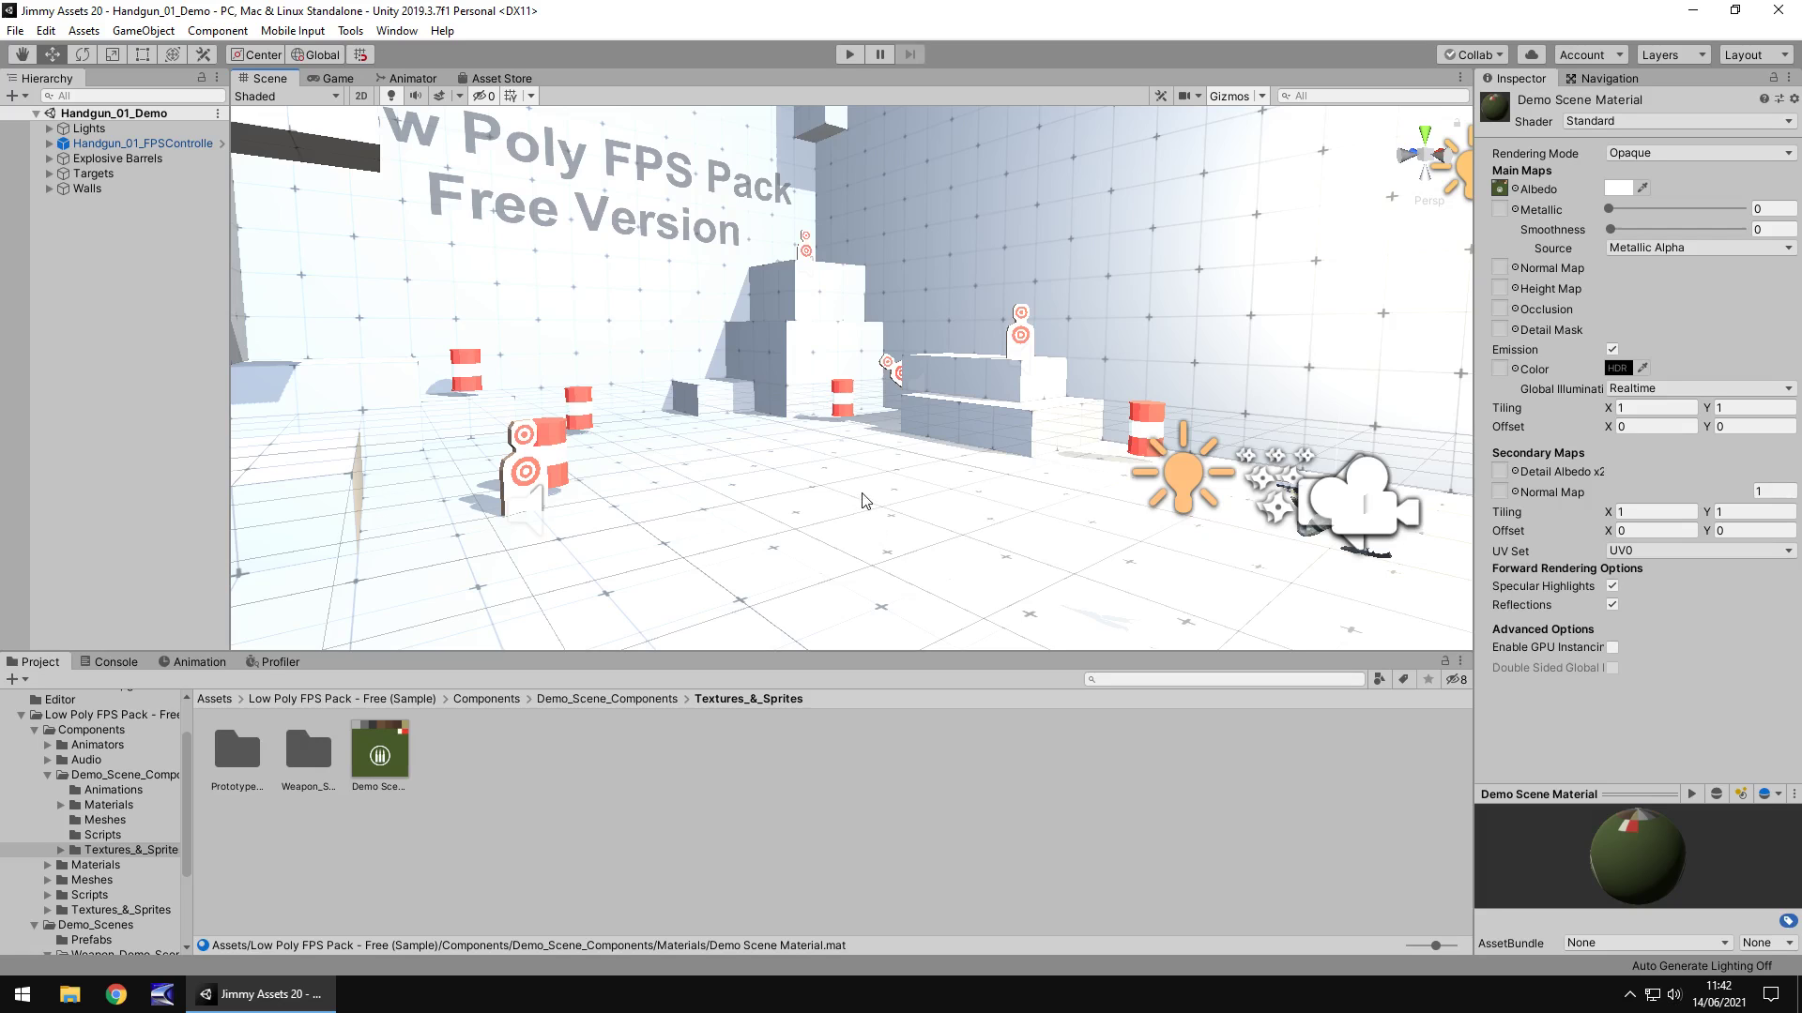
right_click_drag(909, 498, 816, 523)
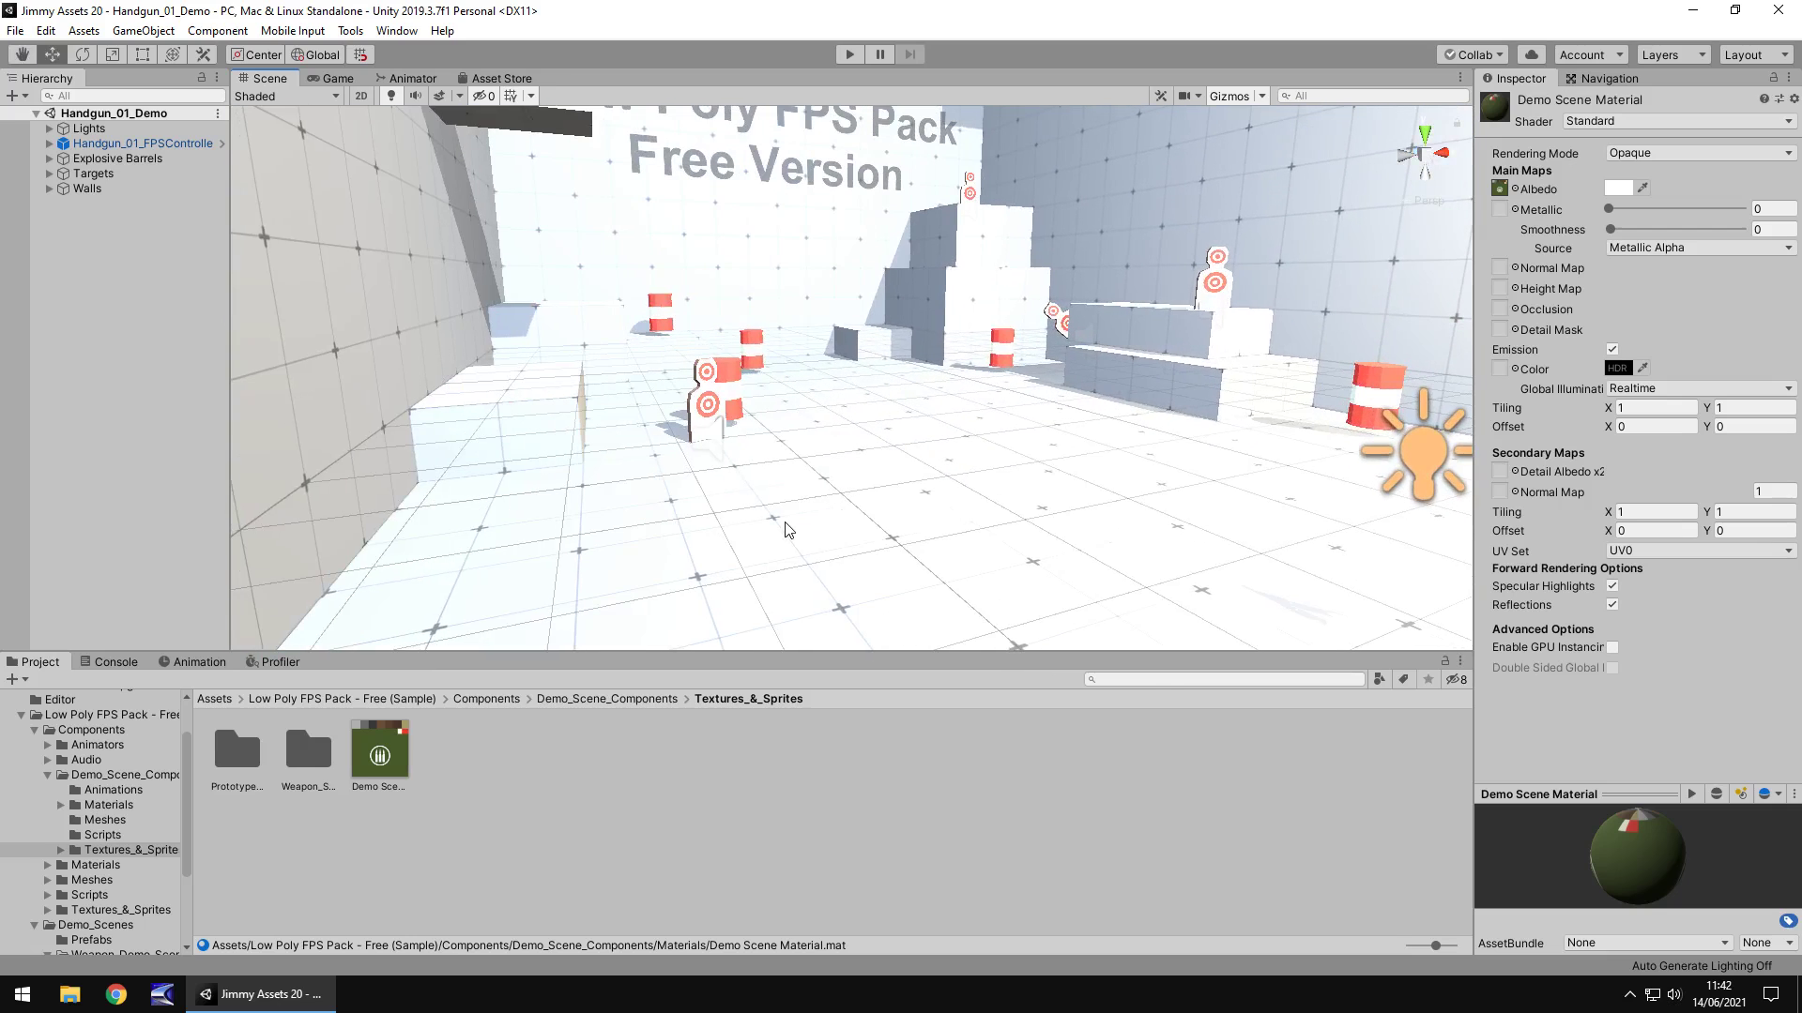
Step: Expand the Scripts folder and step through its subfolders
left_click(103, 894)
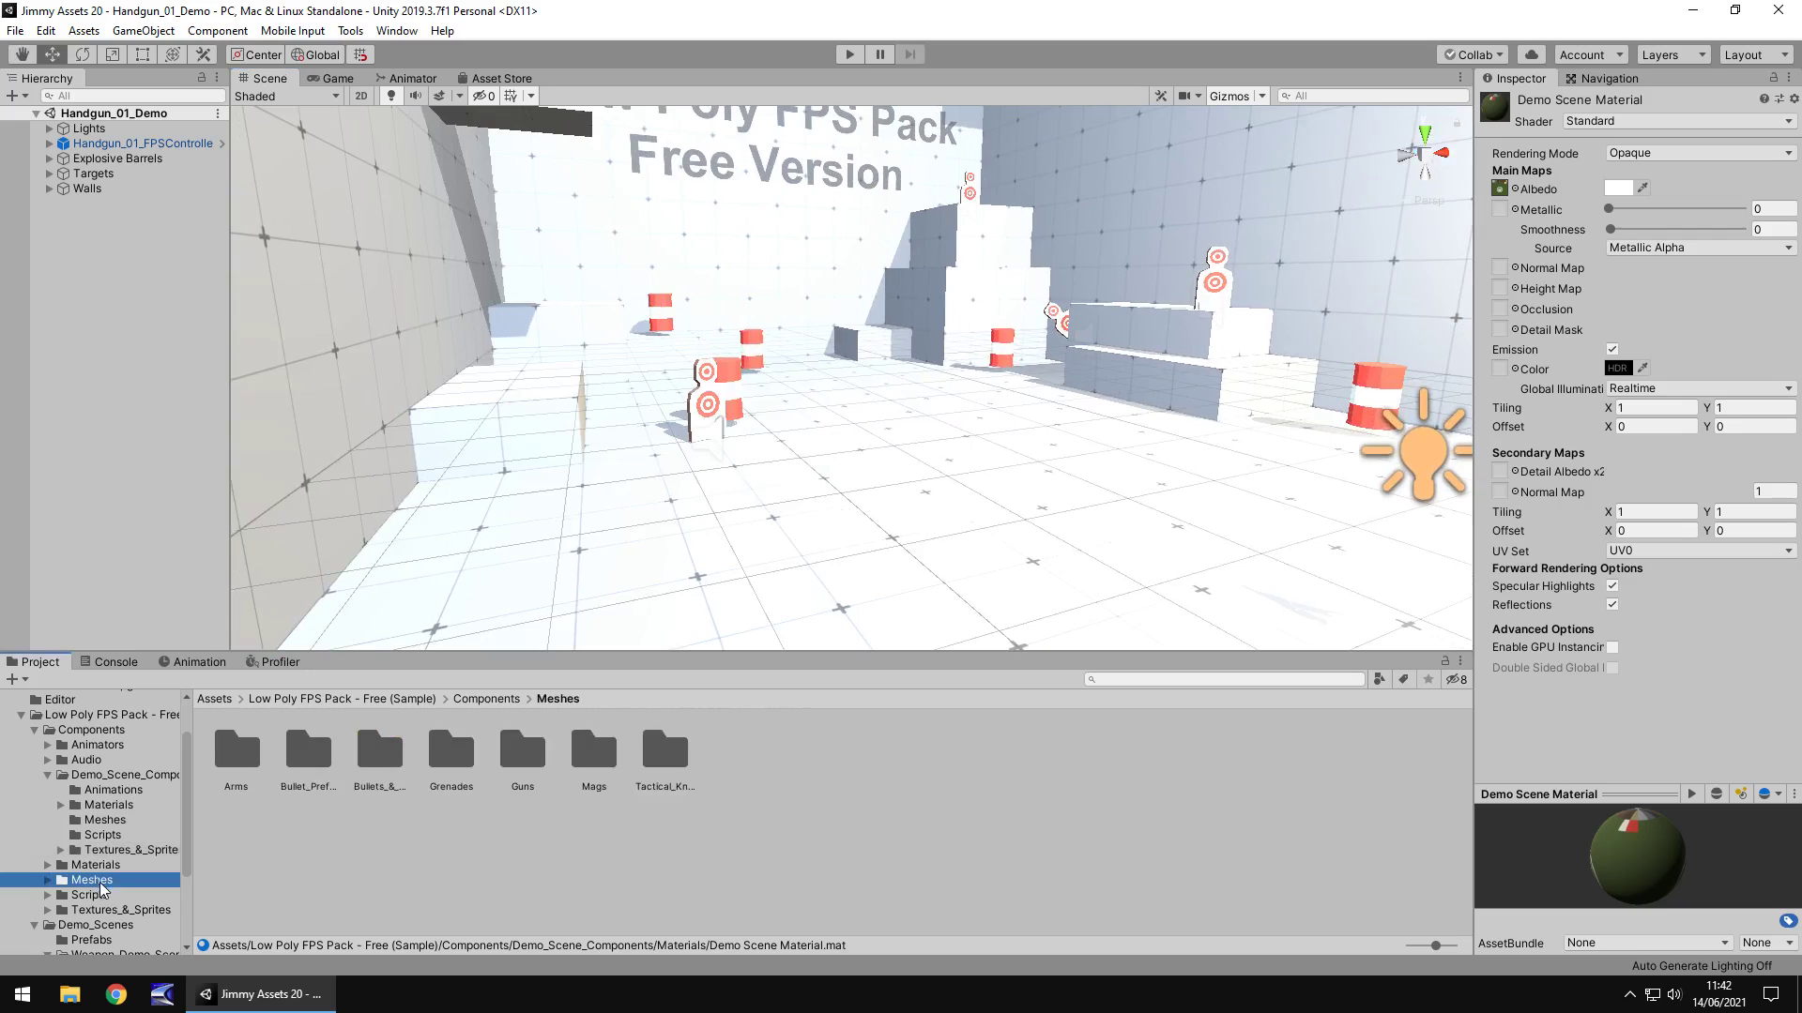
key("Right")
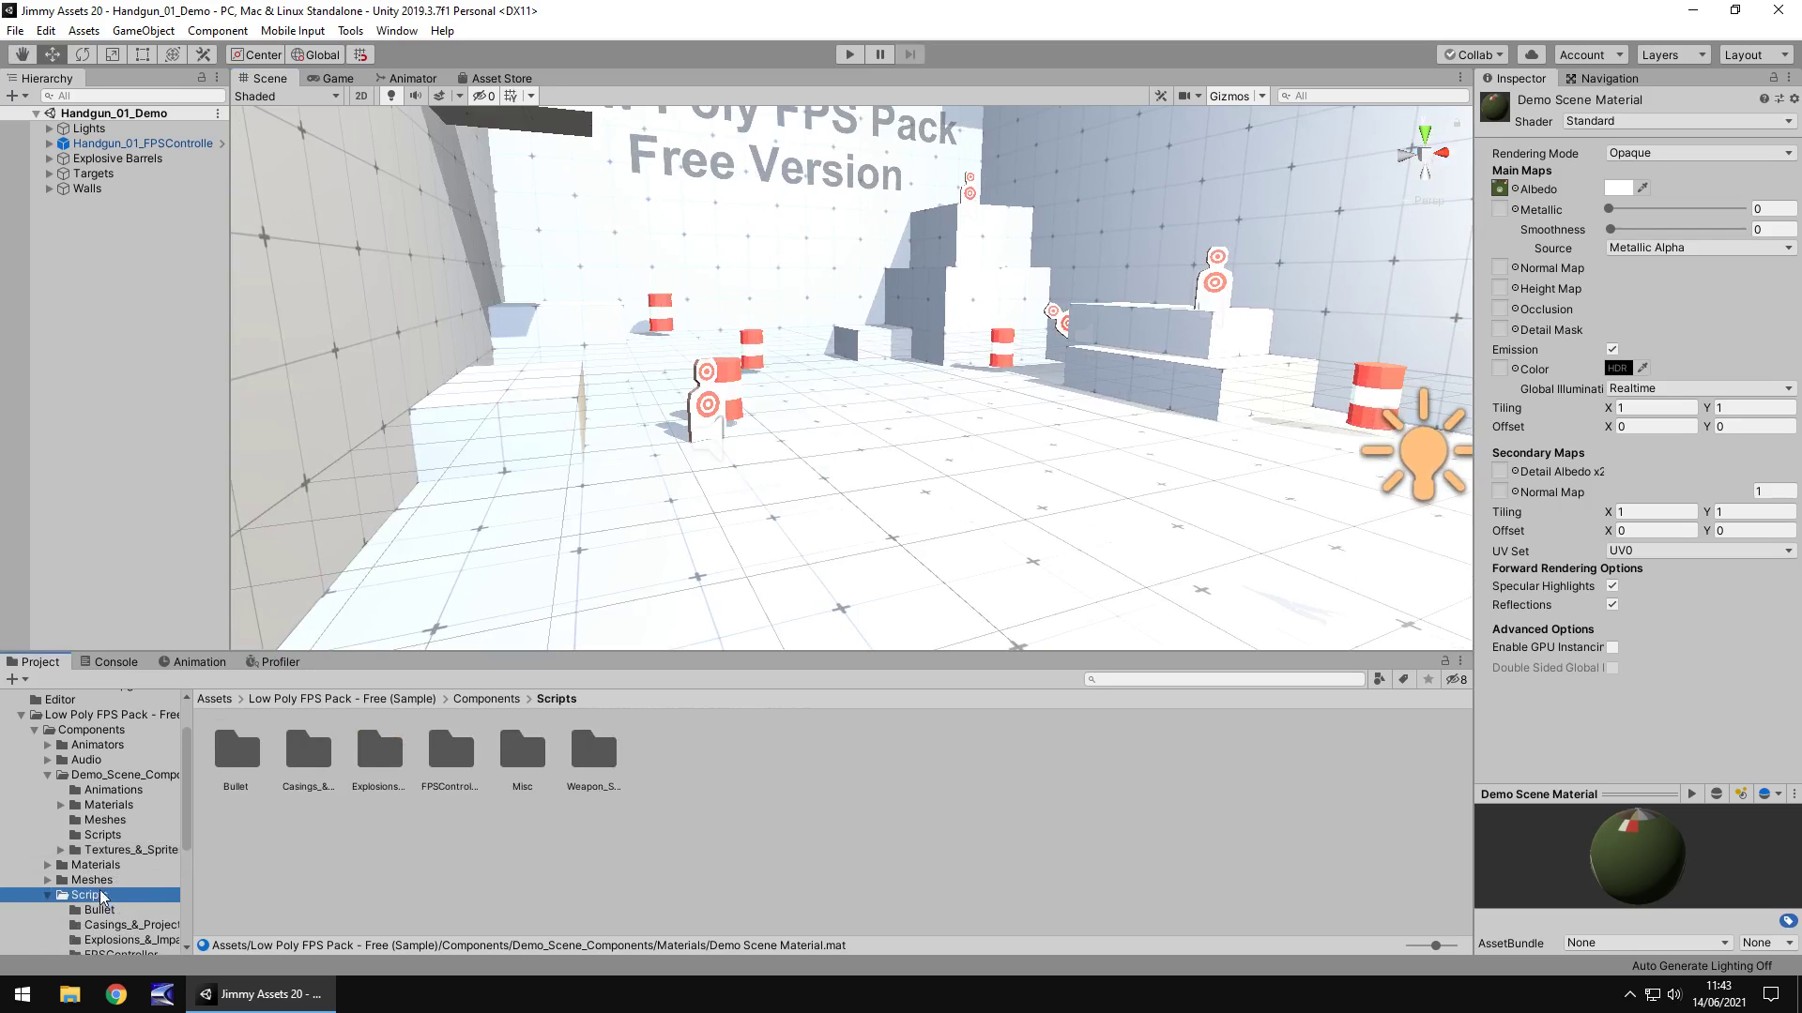
key("Down")
key("Down")
key("Down")
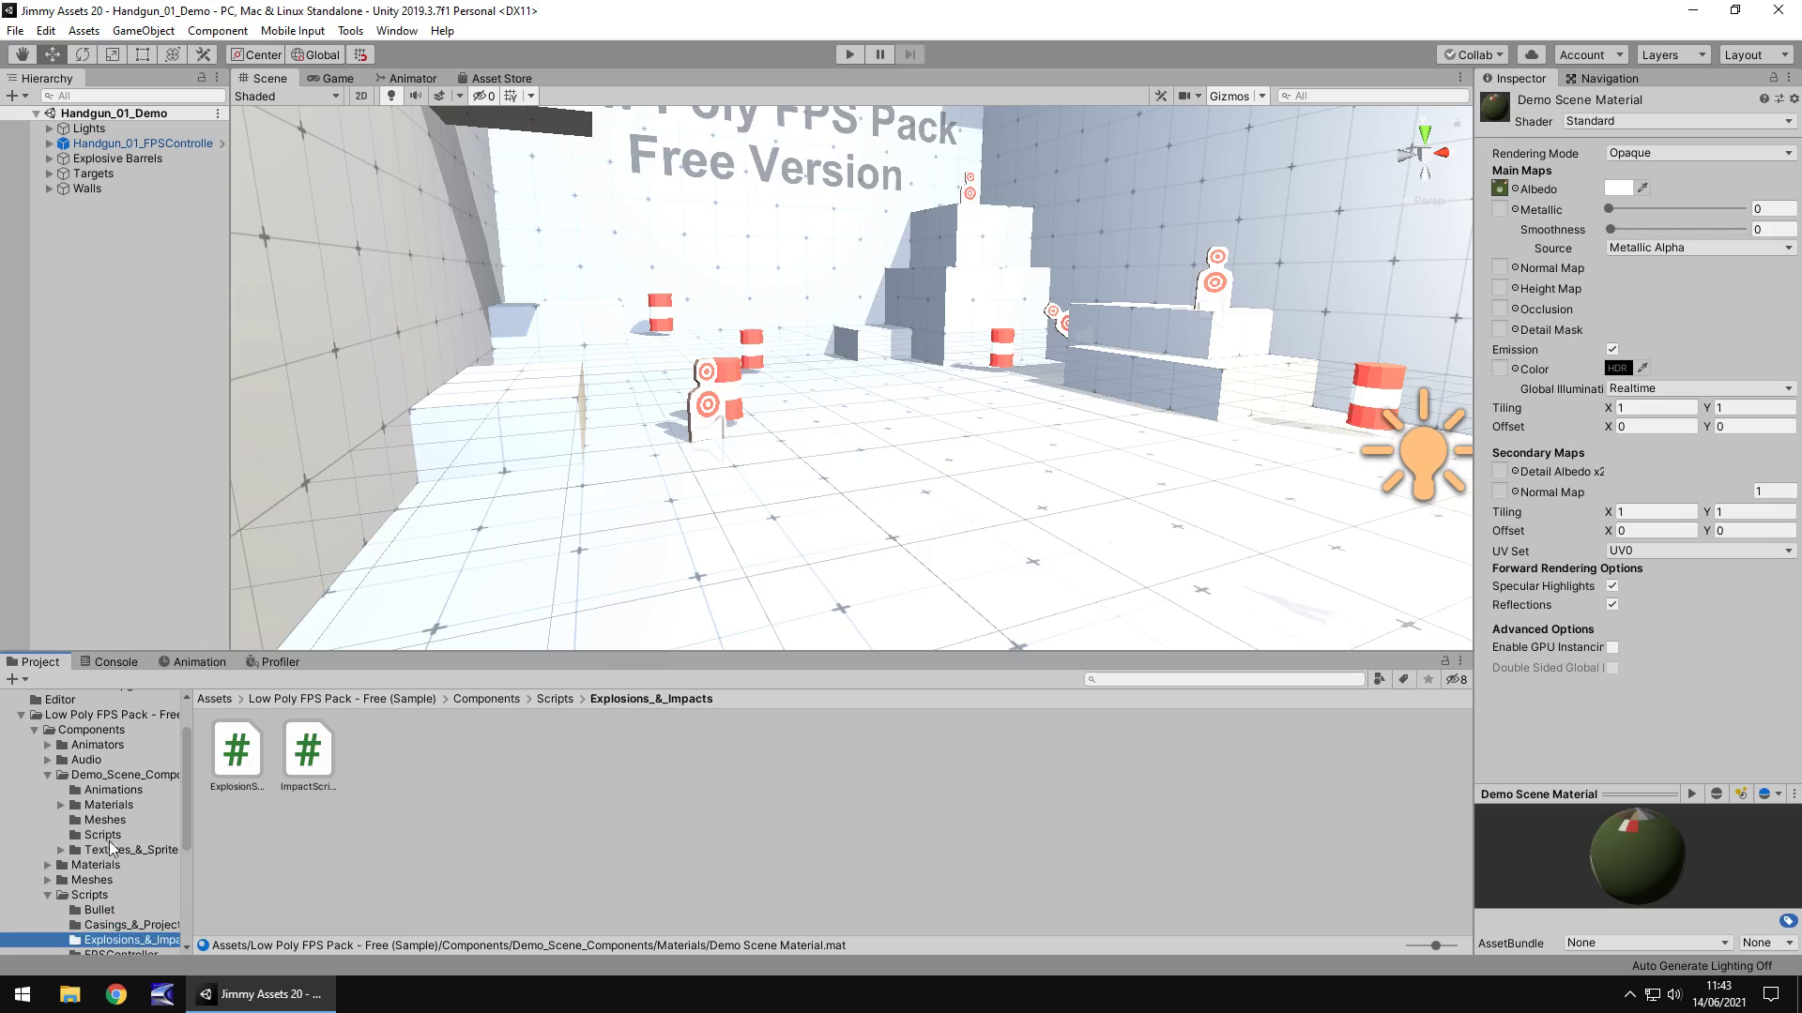
Step: Collapse Demo_Scene_Components, Scripts and Demo_Scenes, view Animators, then show Demo_Scenes contents
left_click(48, 776)
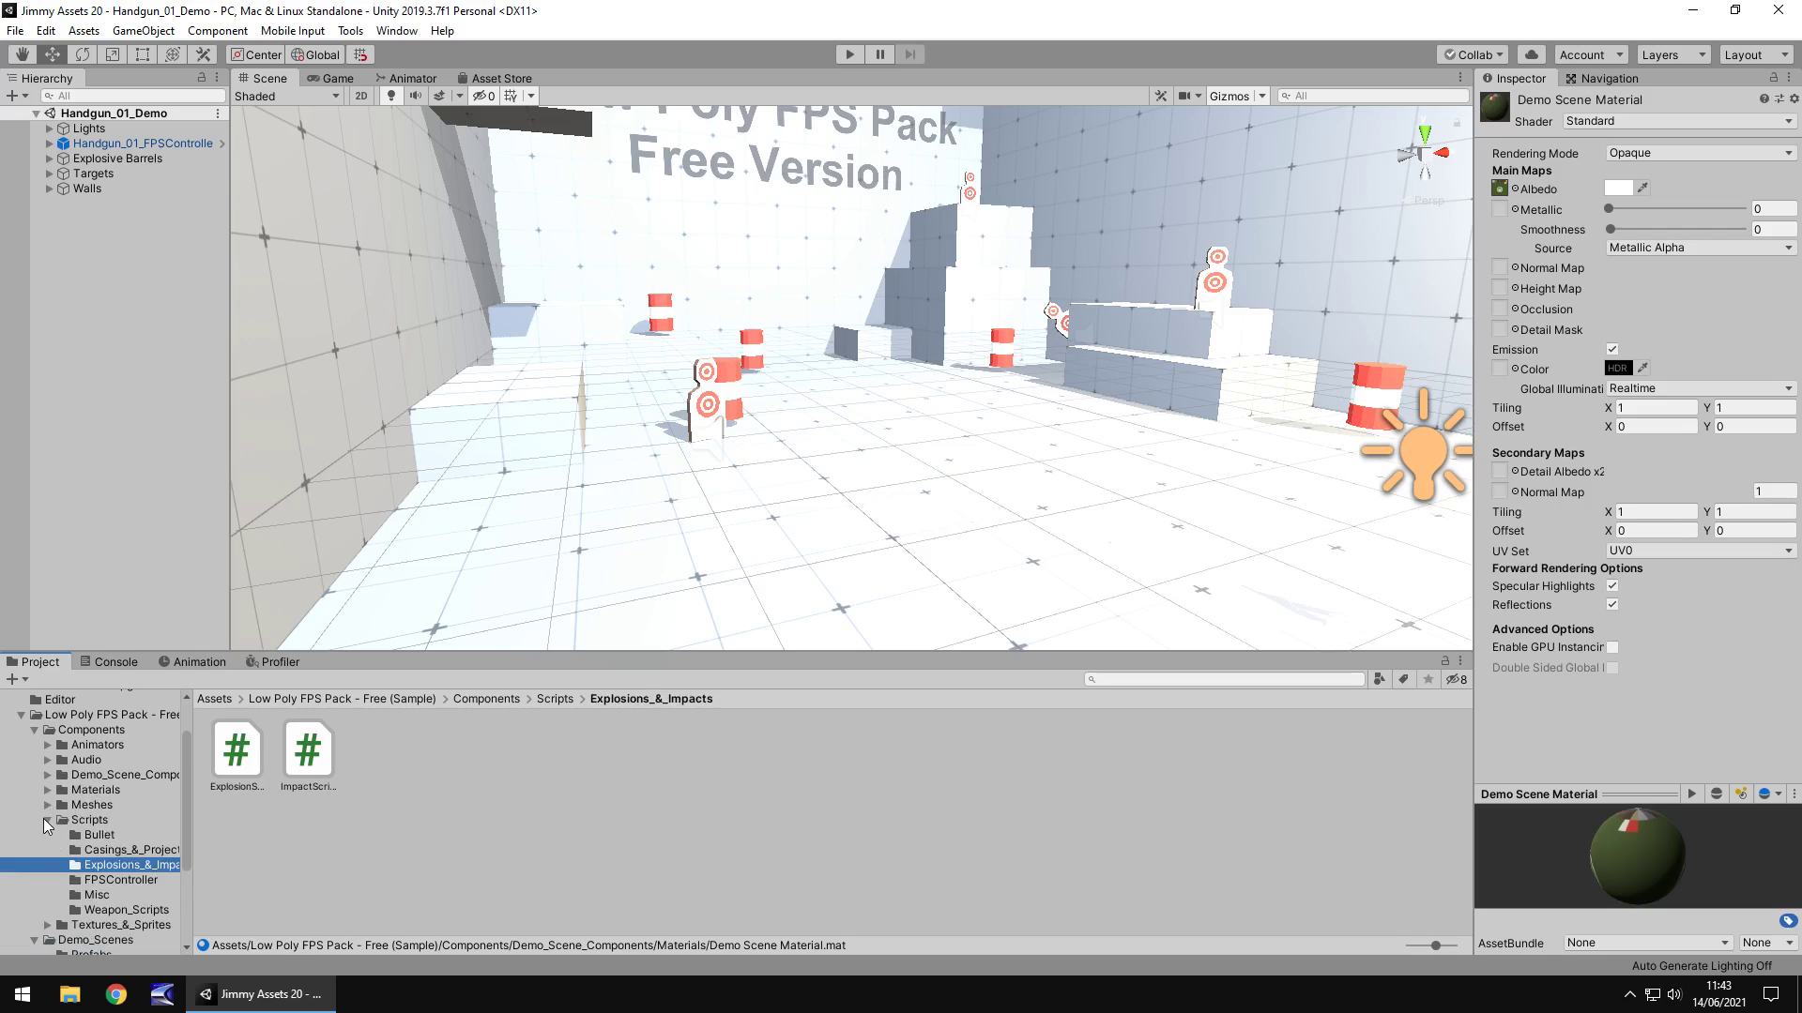
left_click(48, 820)
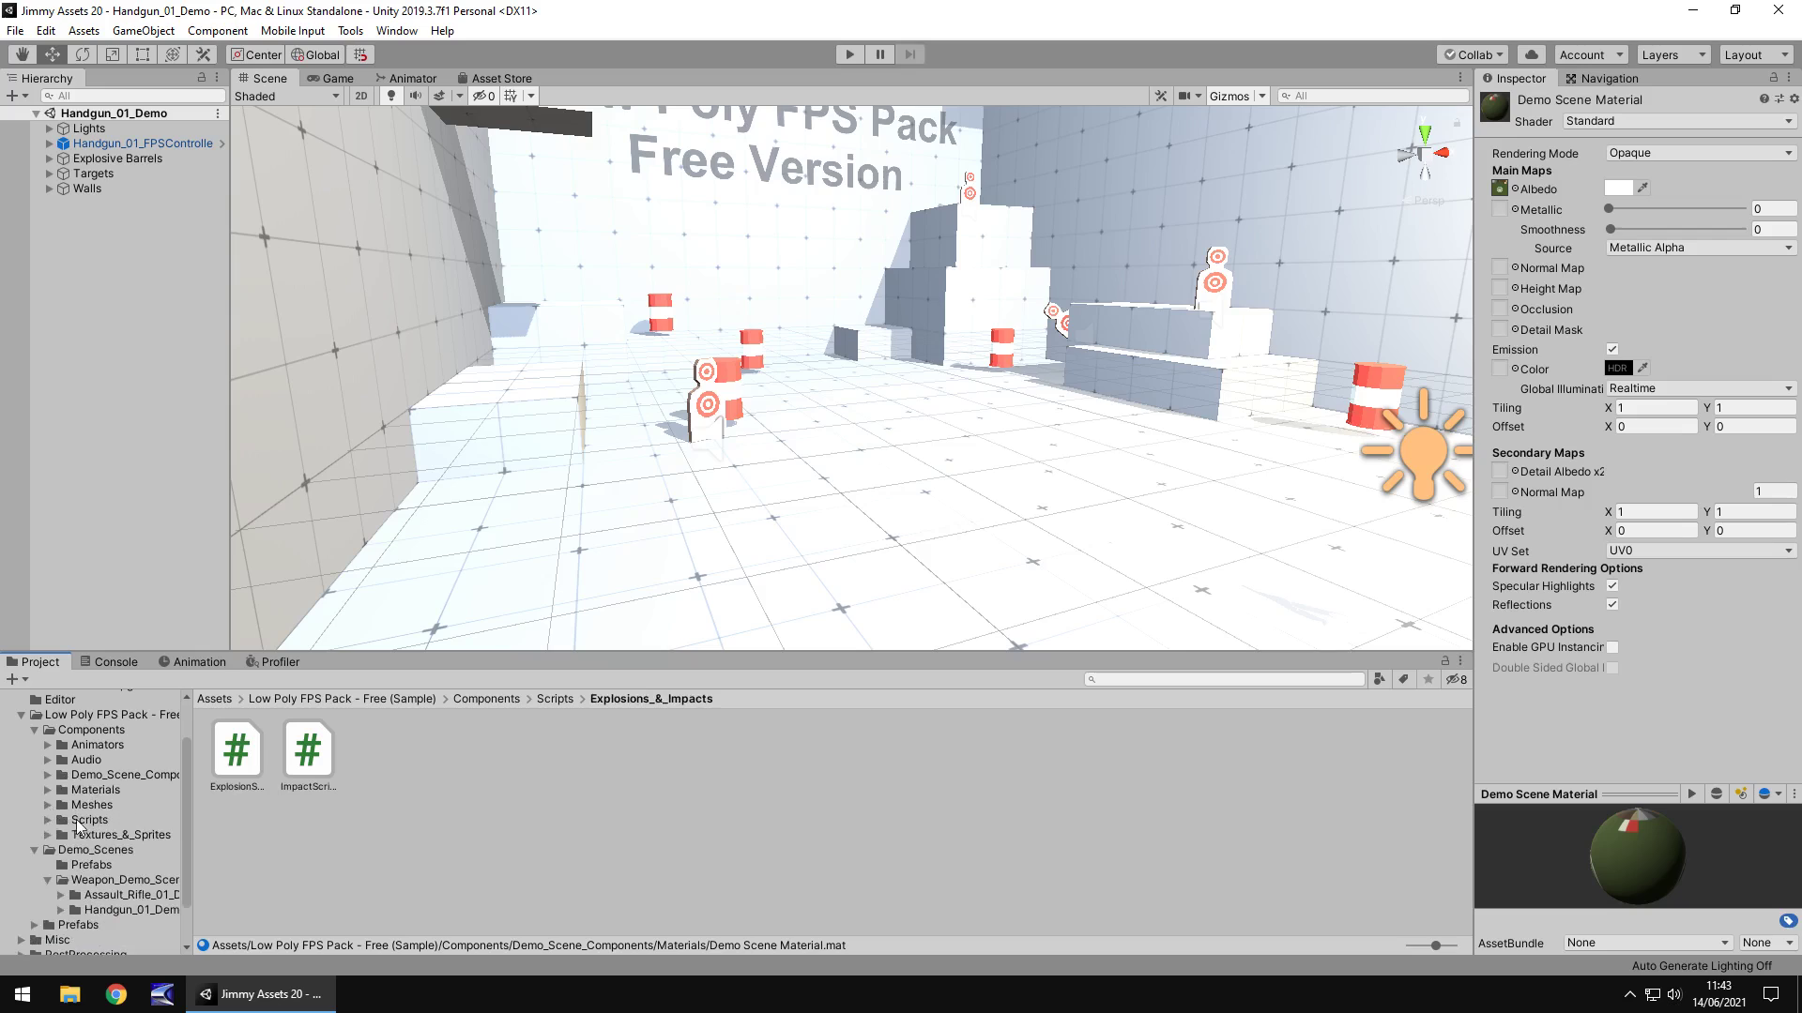
left_click(33, 850)
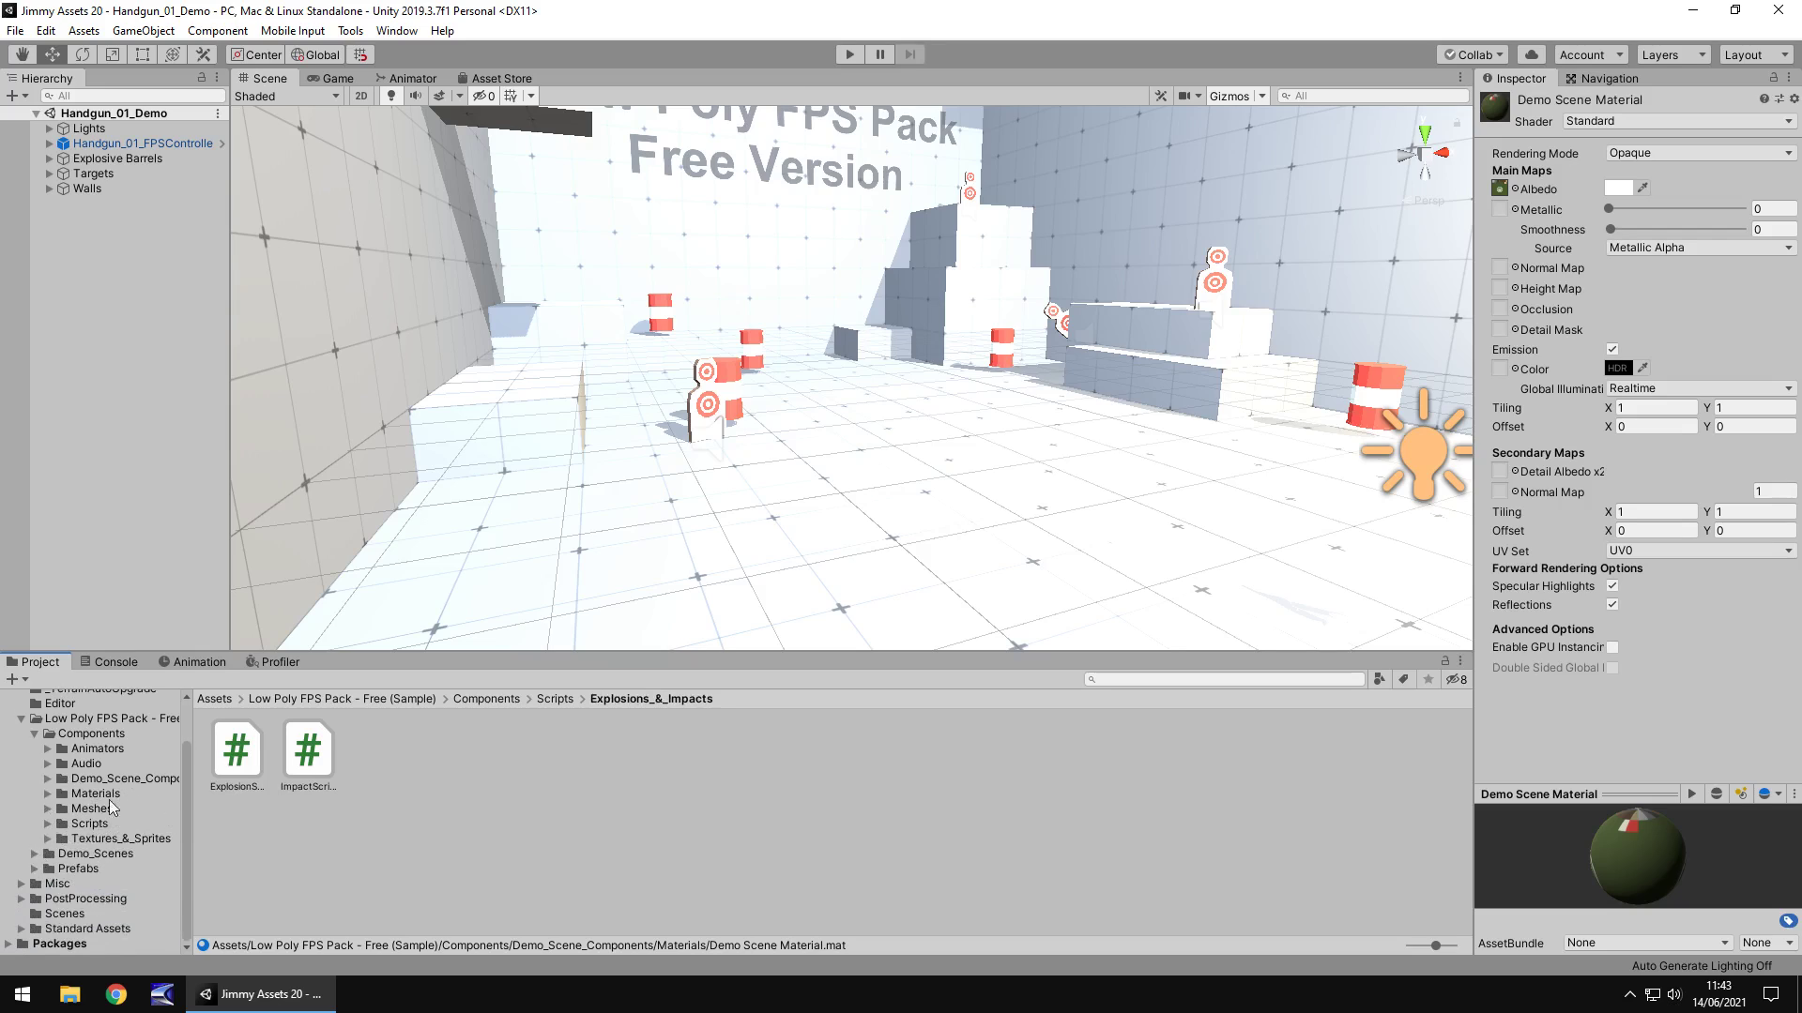
left_click(92, 749)
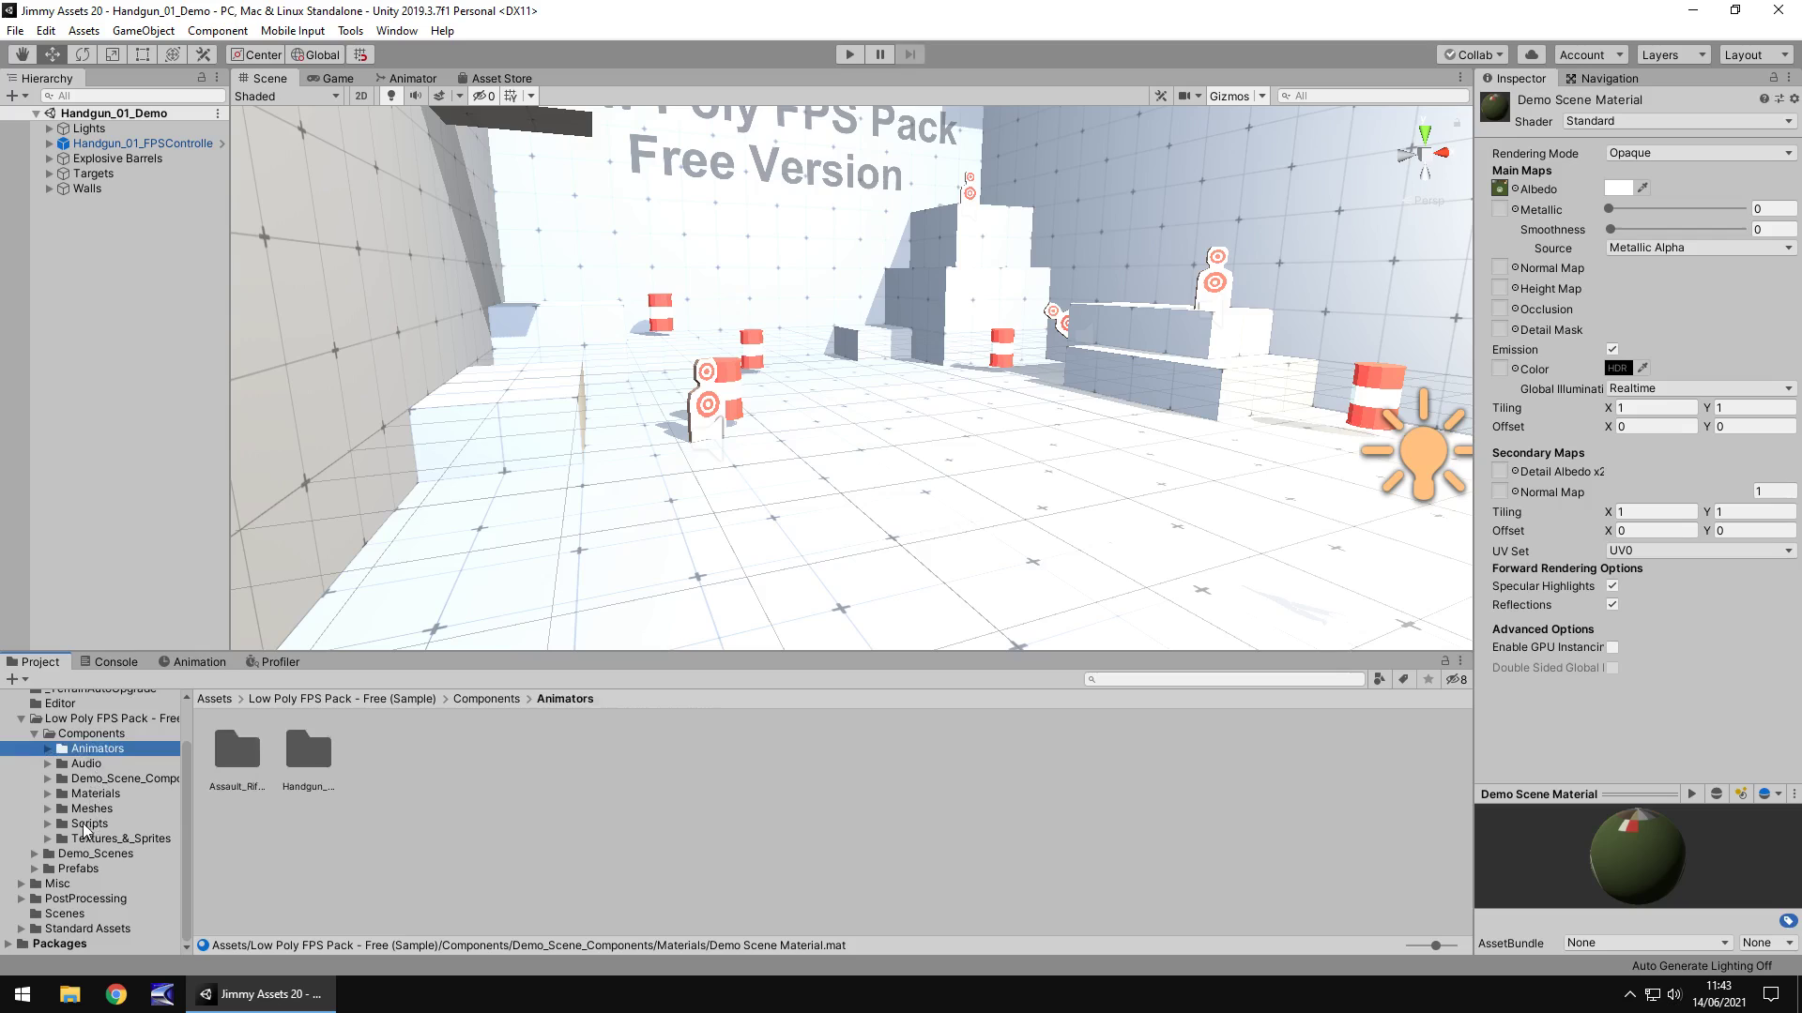
left_click(90, 853)
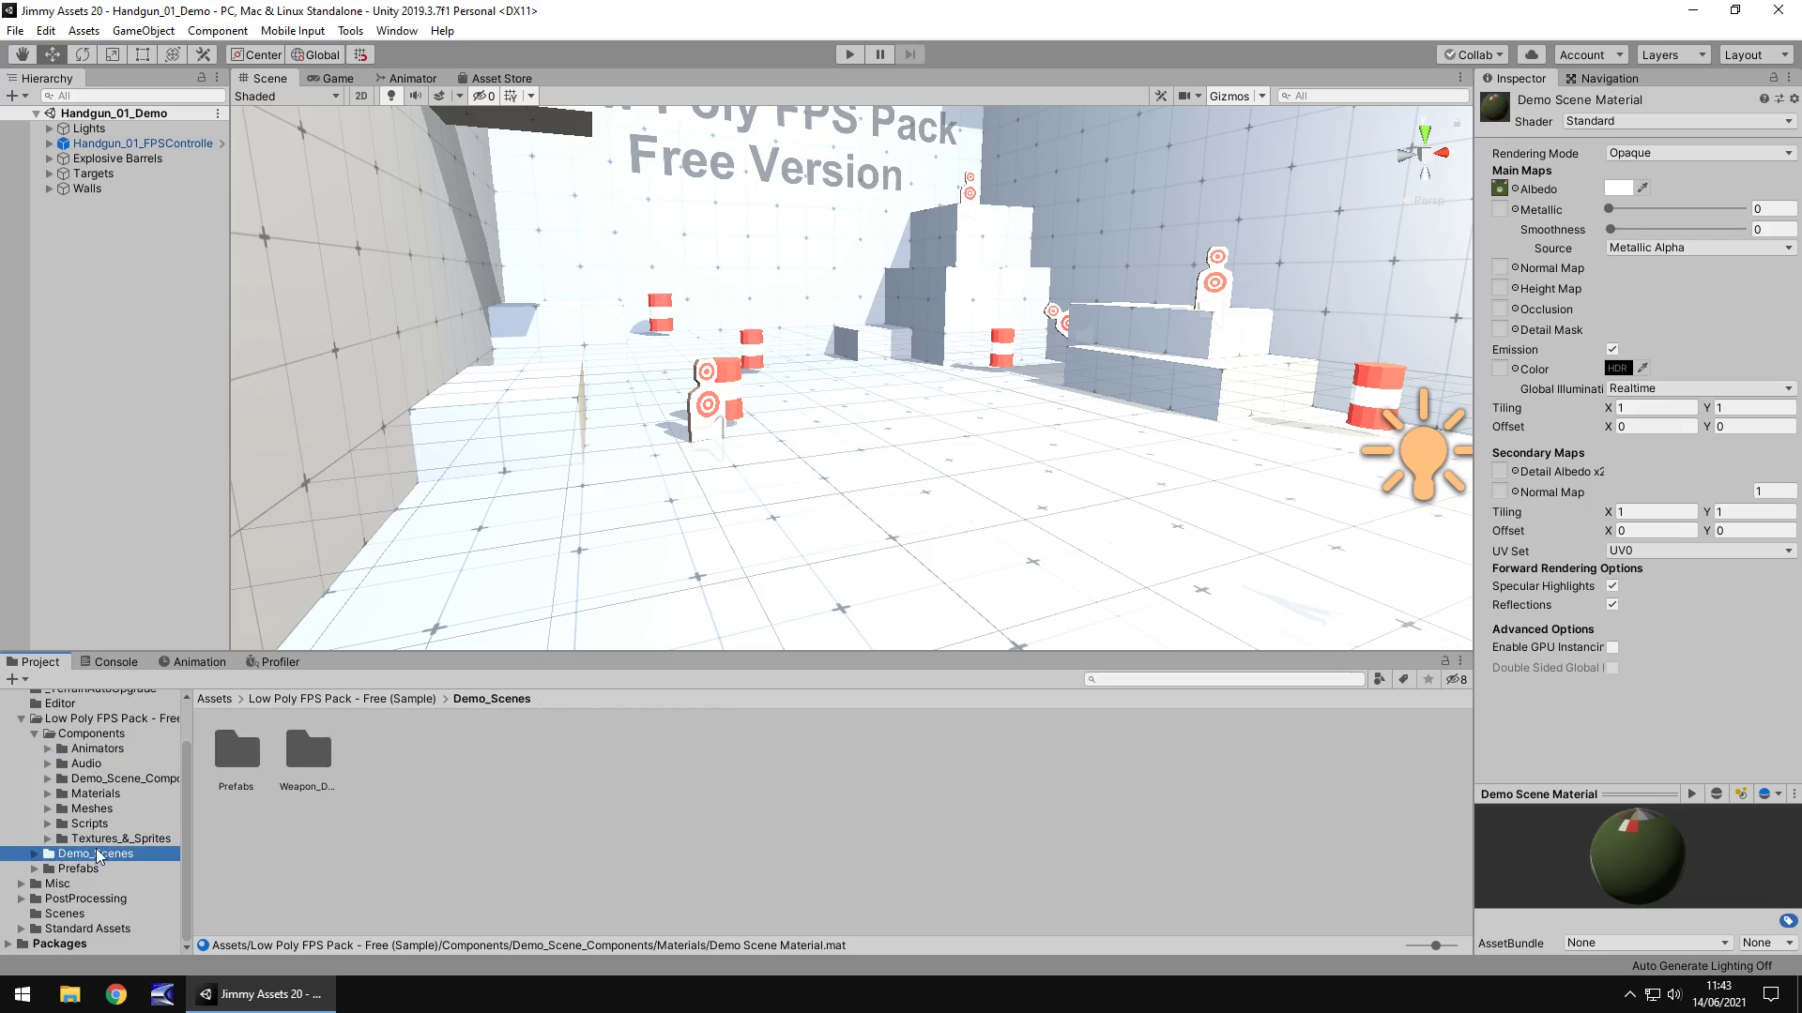
Step: Open Weapon_Demo_Scenes > Assault_Rifle_01_Demo scene and face the player controller
double_click(313, 755)
double_click(237, 751)
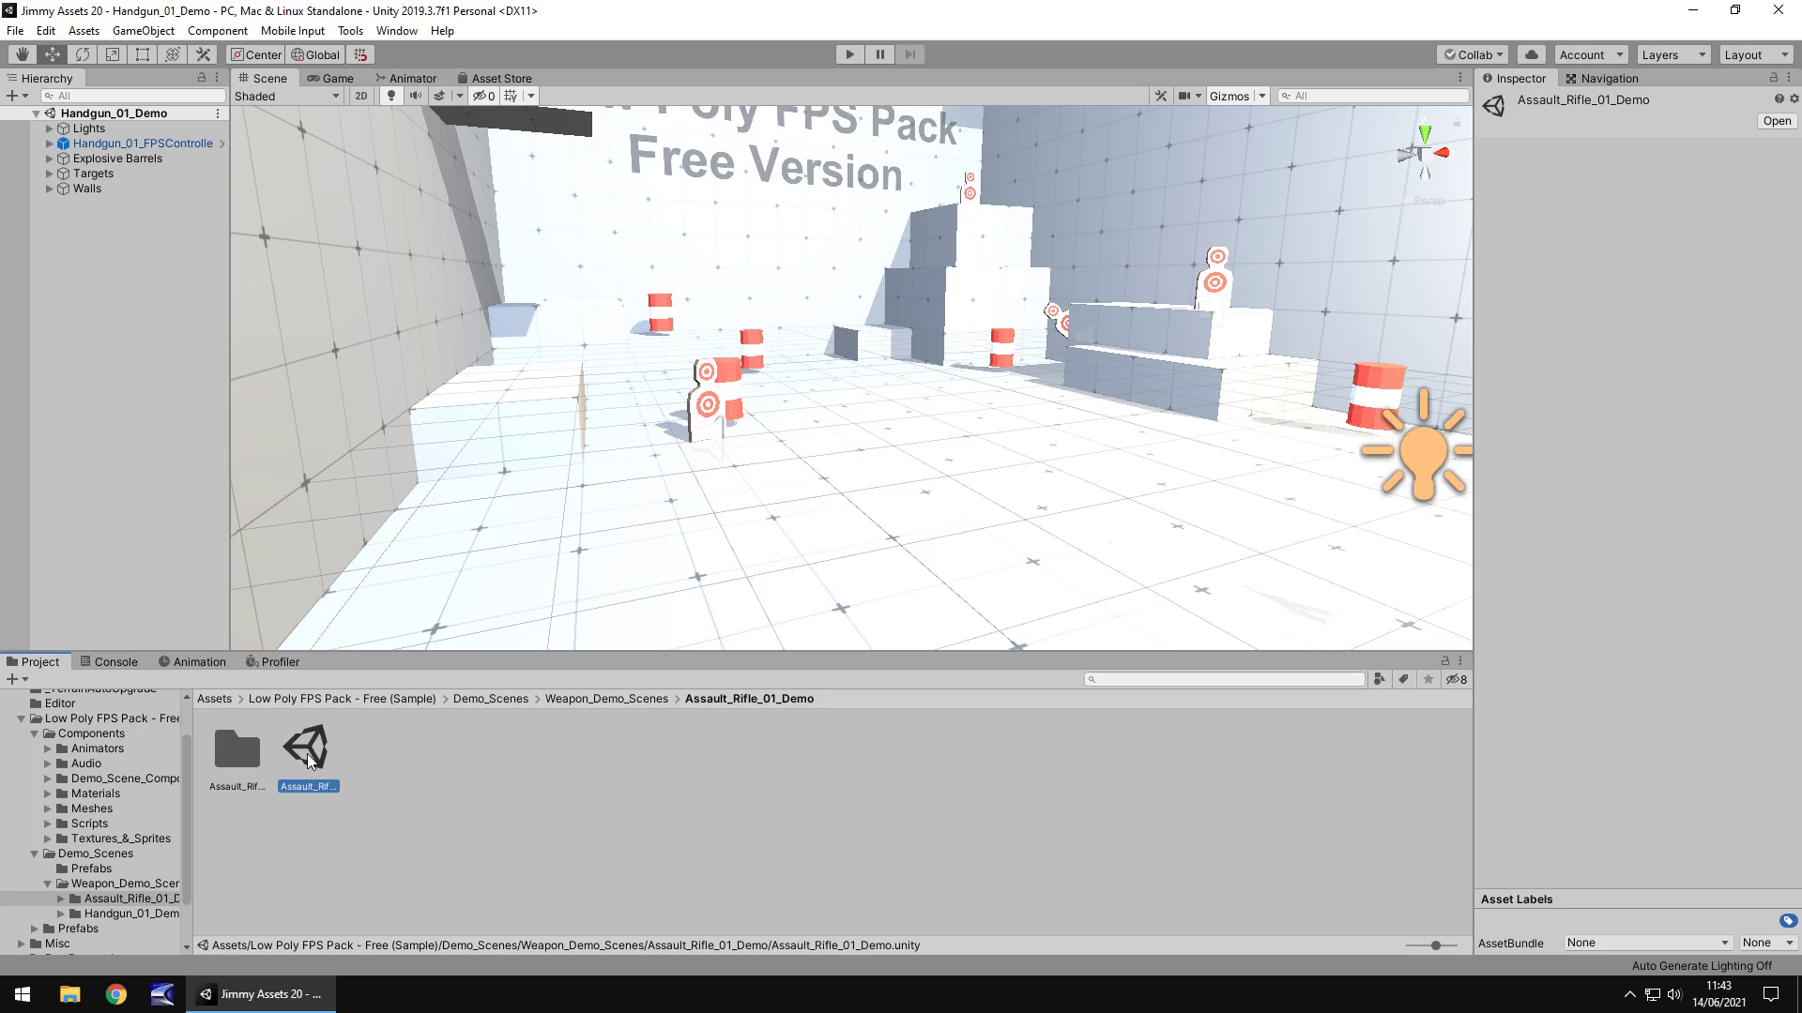
double_click(307, 752)
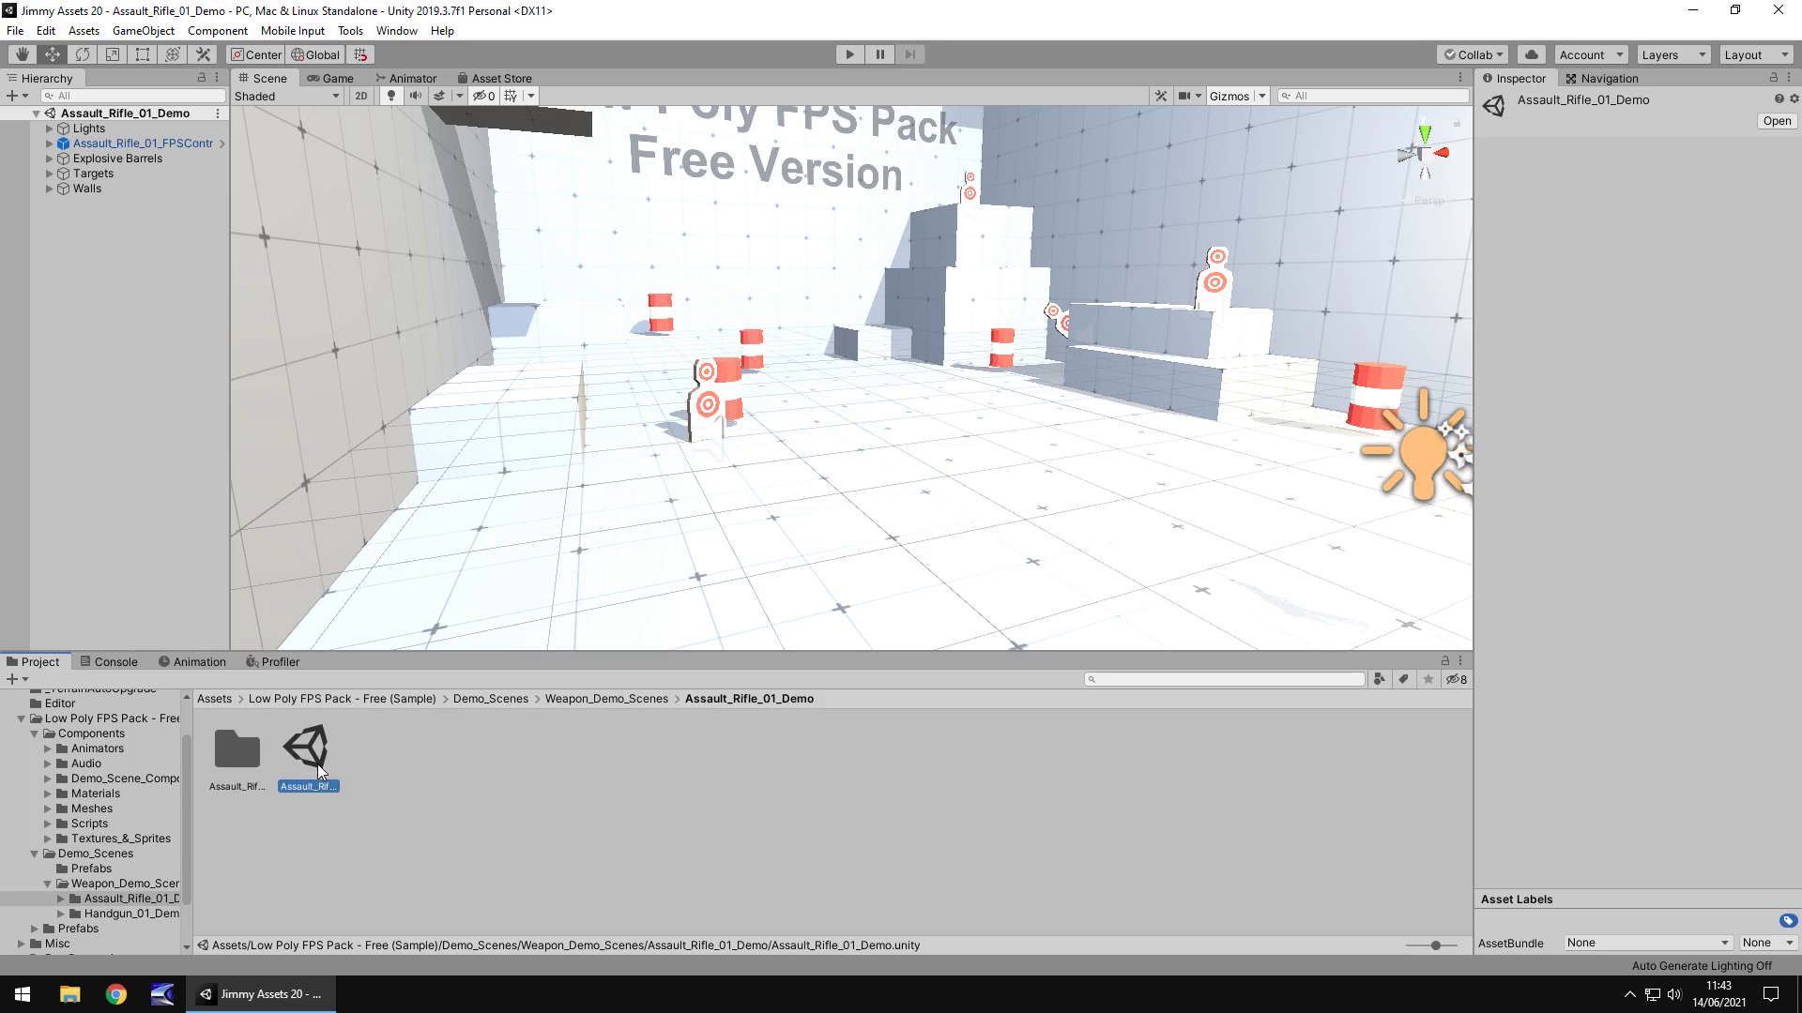
right_click_drag(807, 460, 845, 462)
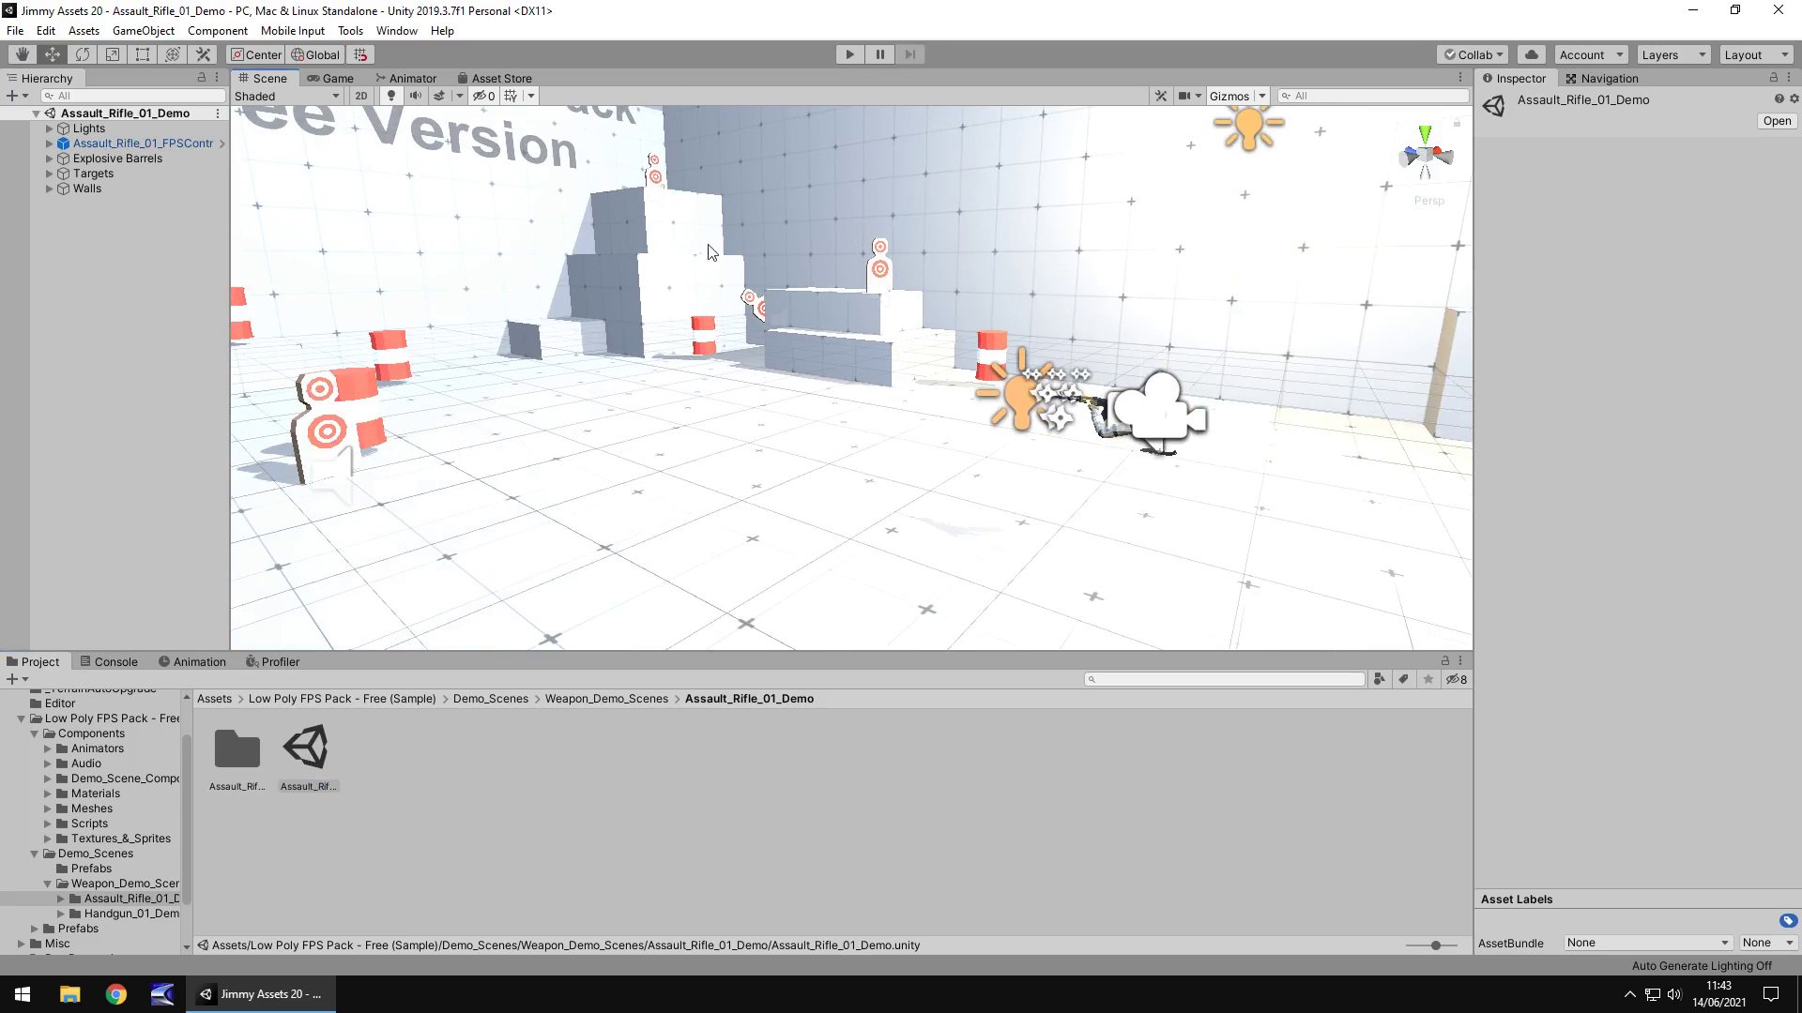
Step: Play the assault rifle demo, shoot the targets and an explosive barrel, then stop playing
left_click(848, 55)
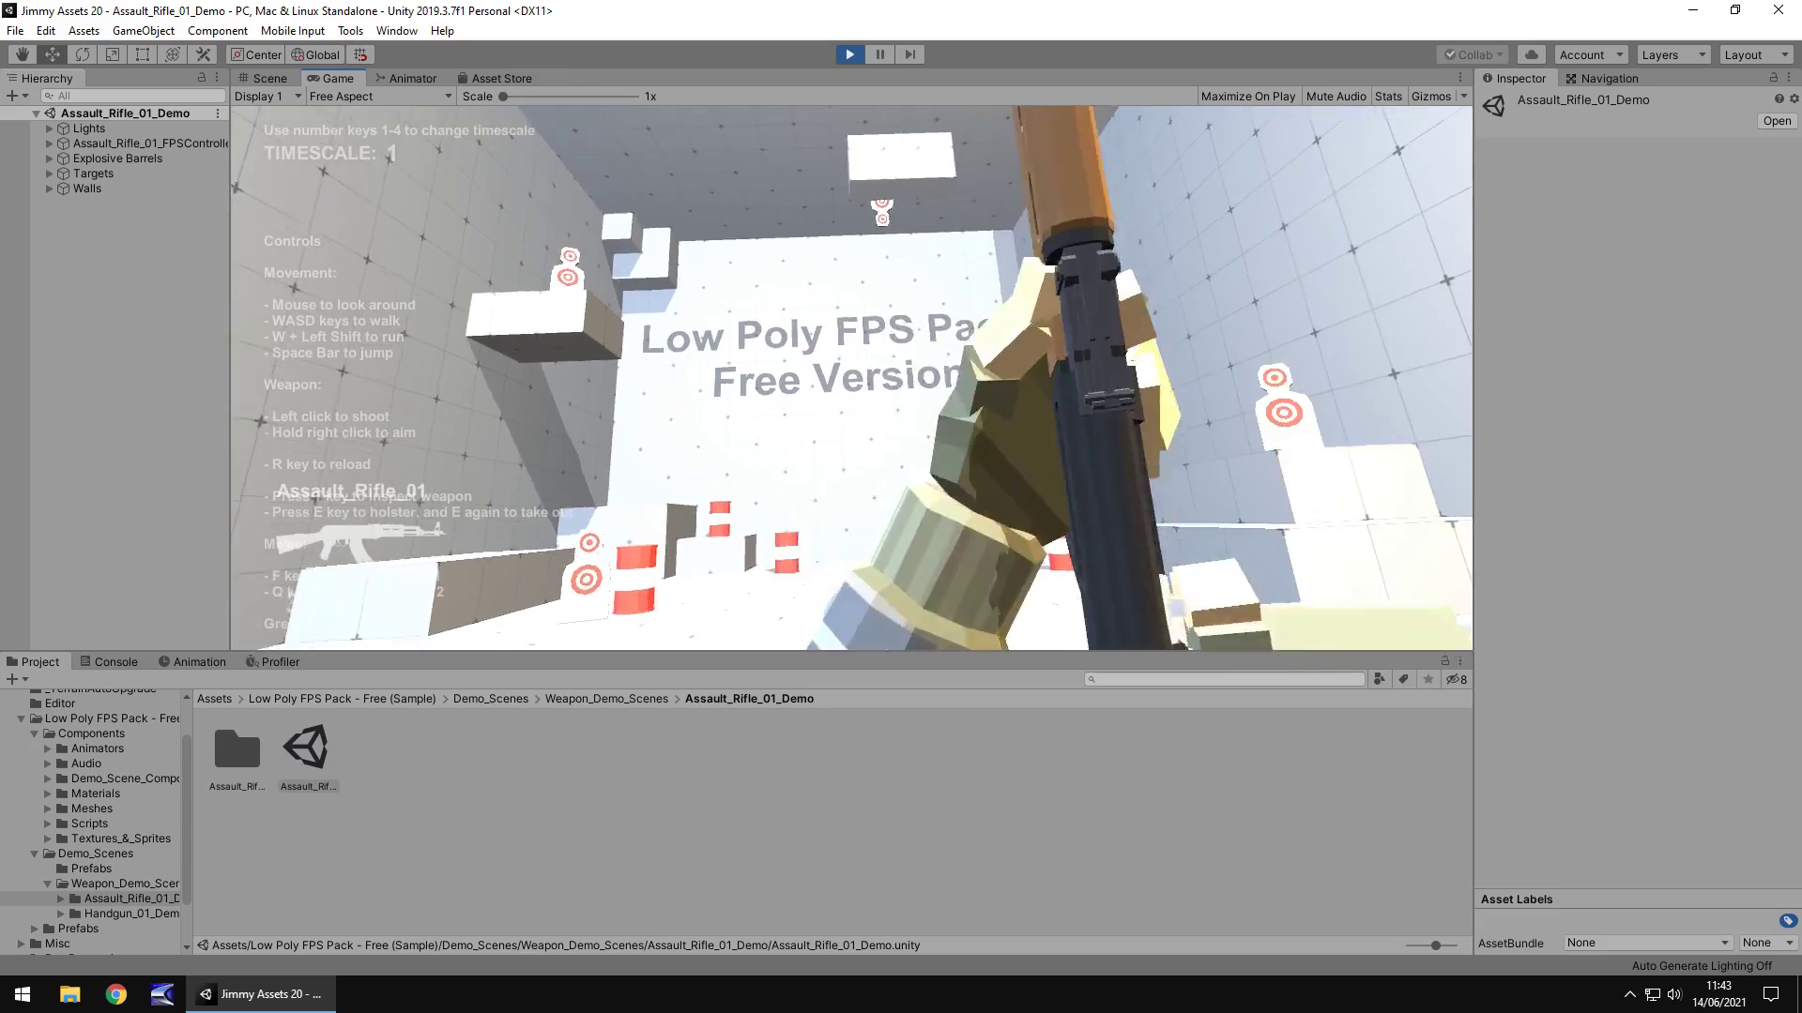
left_click(851, 377)
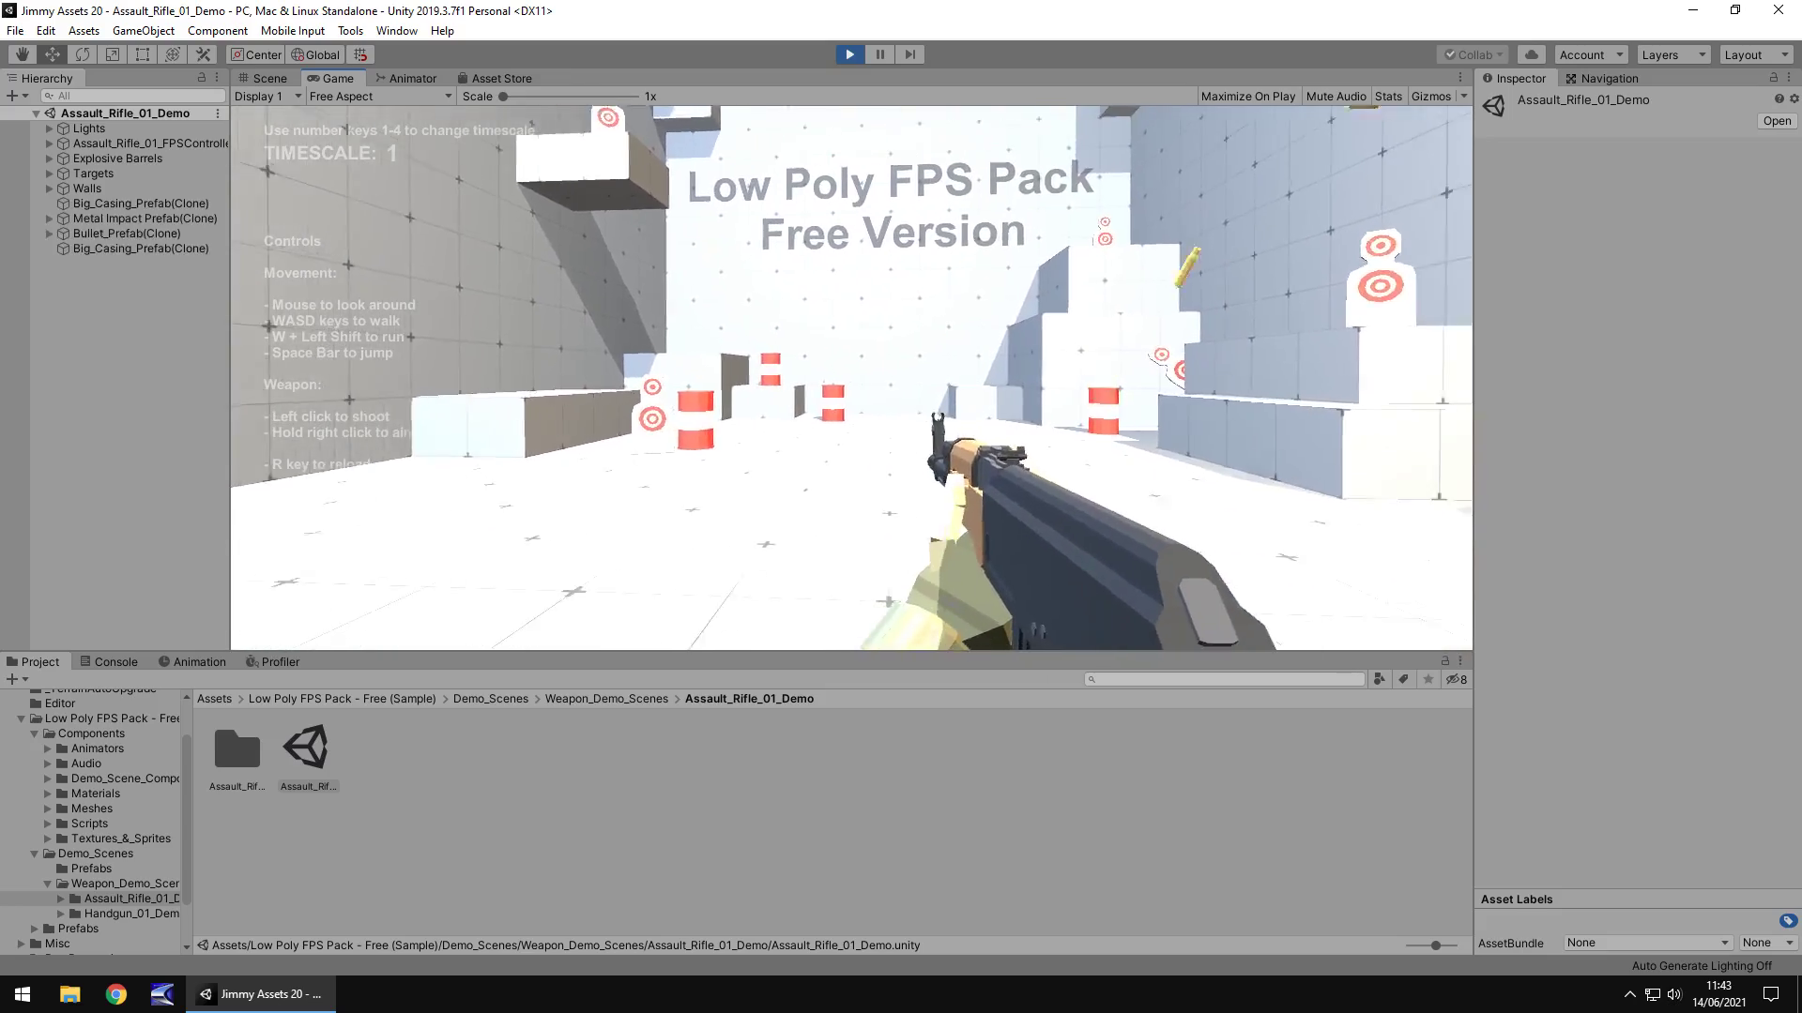
left_click(851, 377)
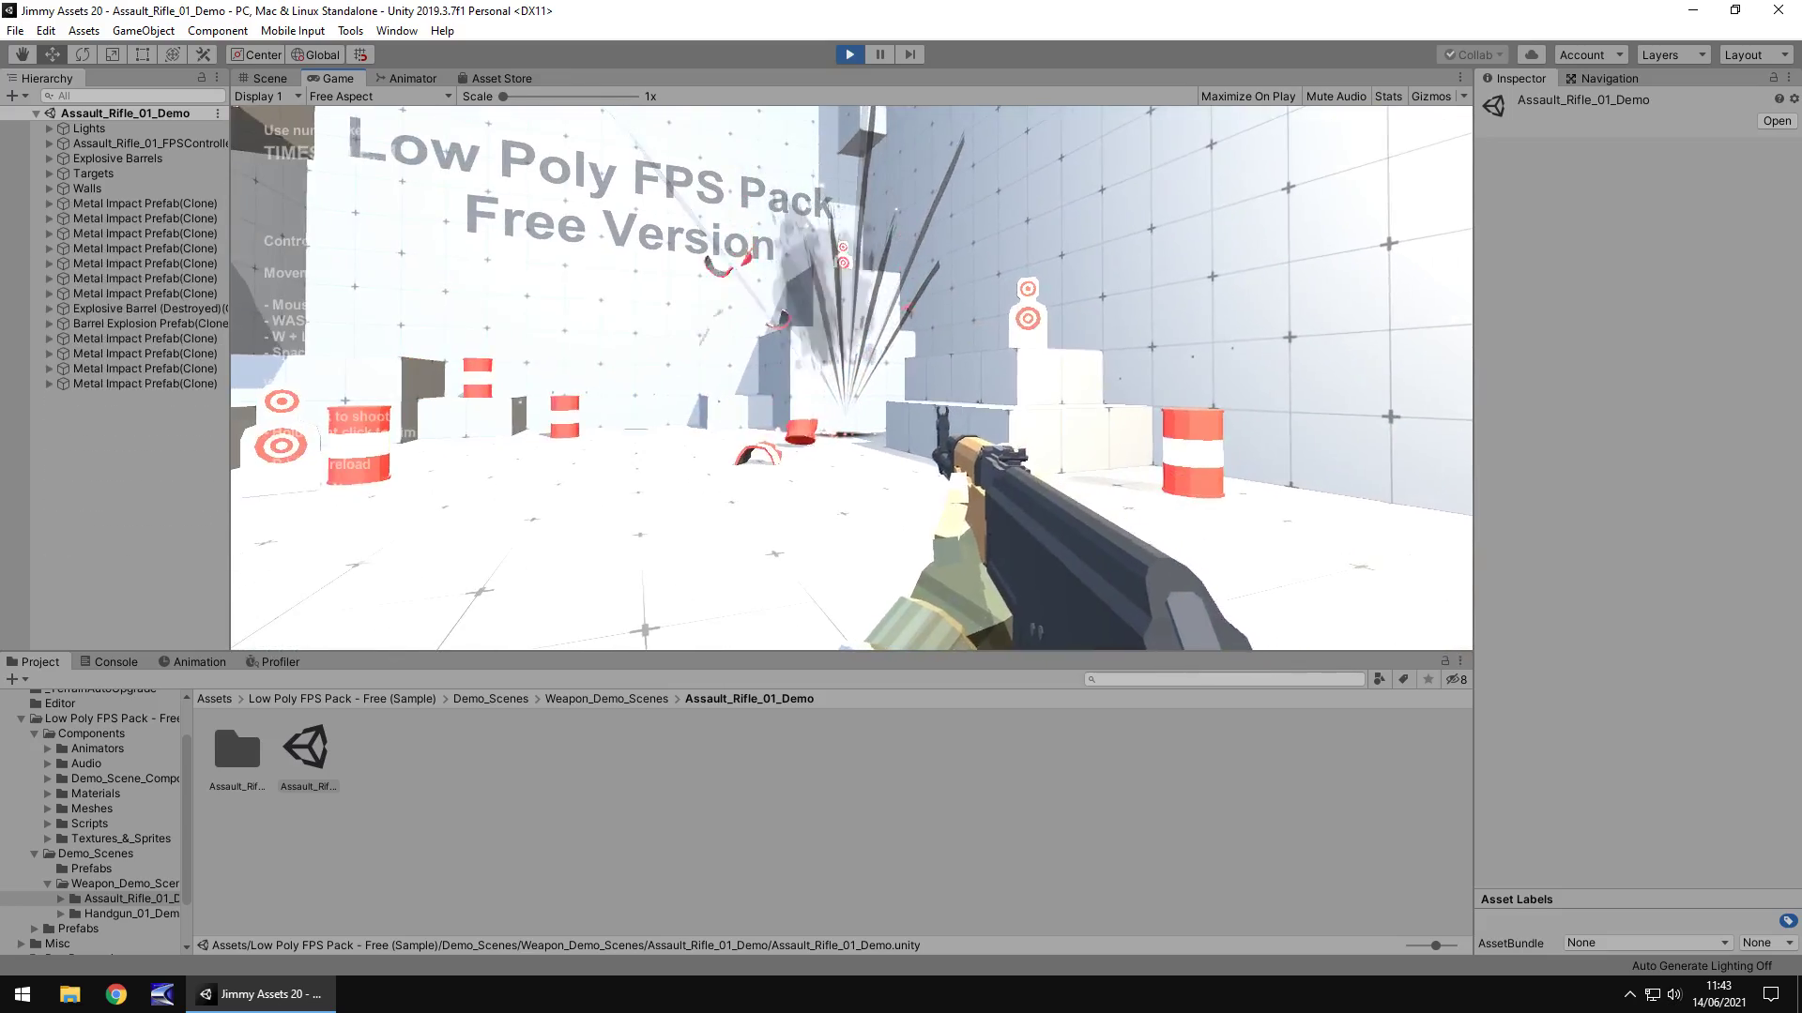
key("ctrl+p")
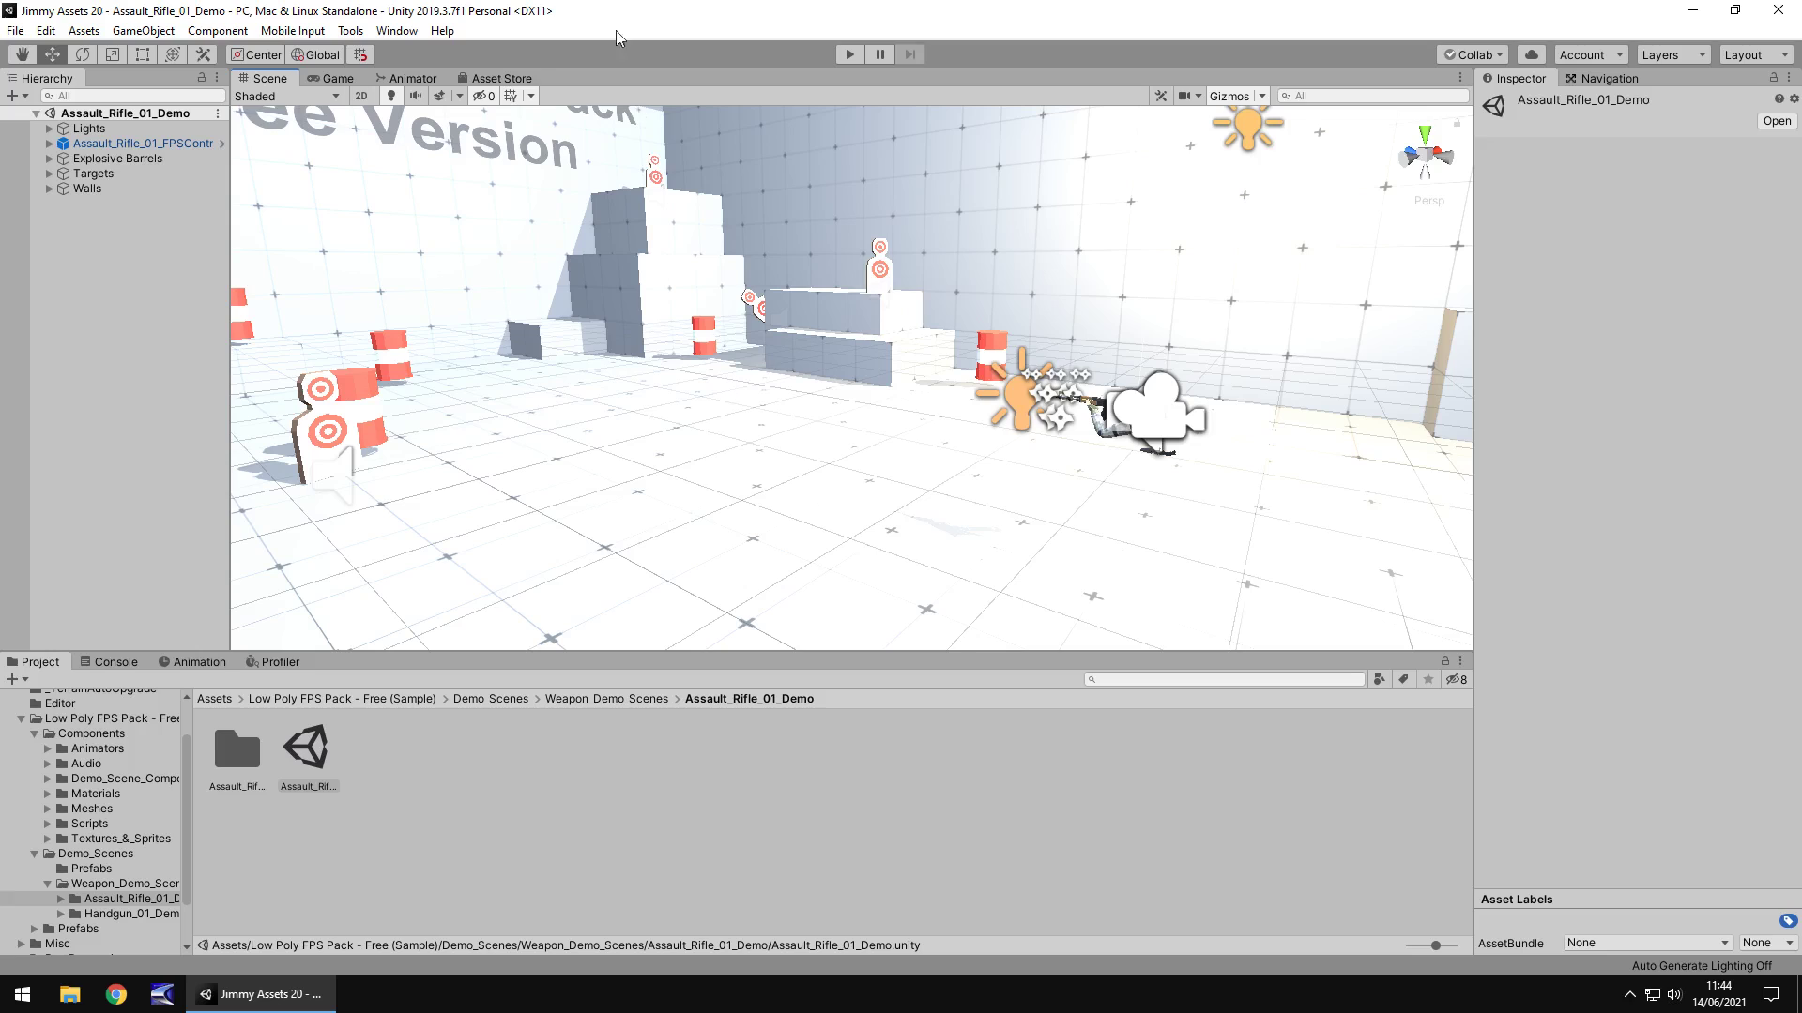
Step: Scroll the Low Poly FPS Pack - Free (Sample) page from Overview down to 'You might also like'
left_click(498, 78)
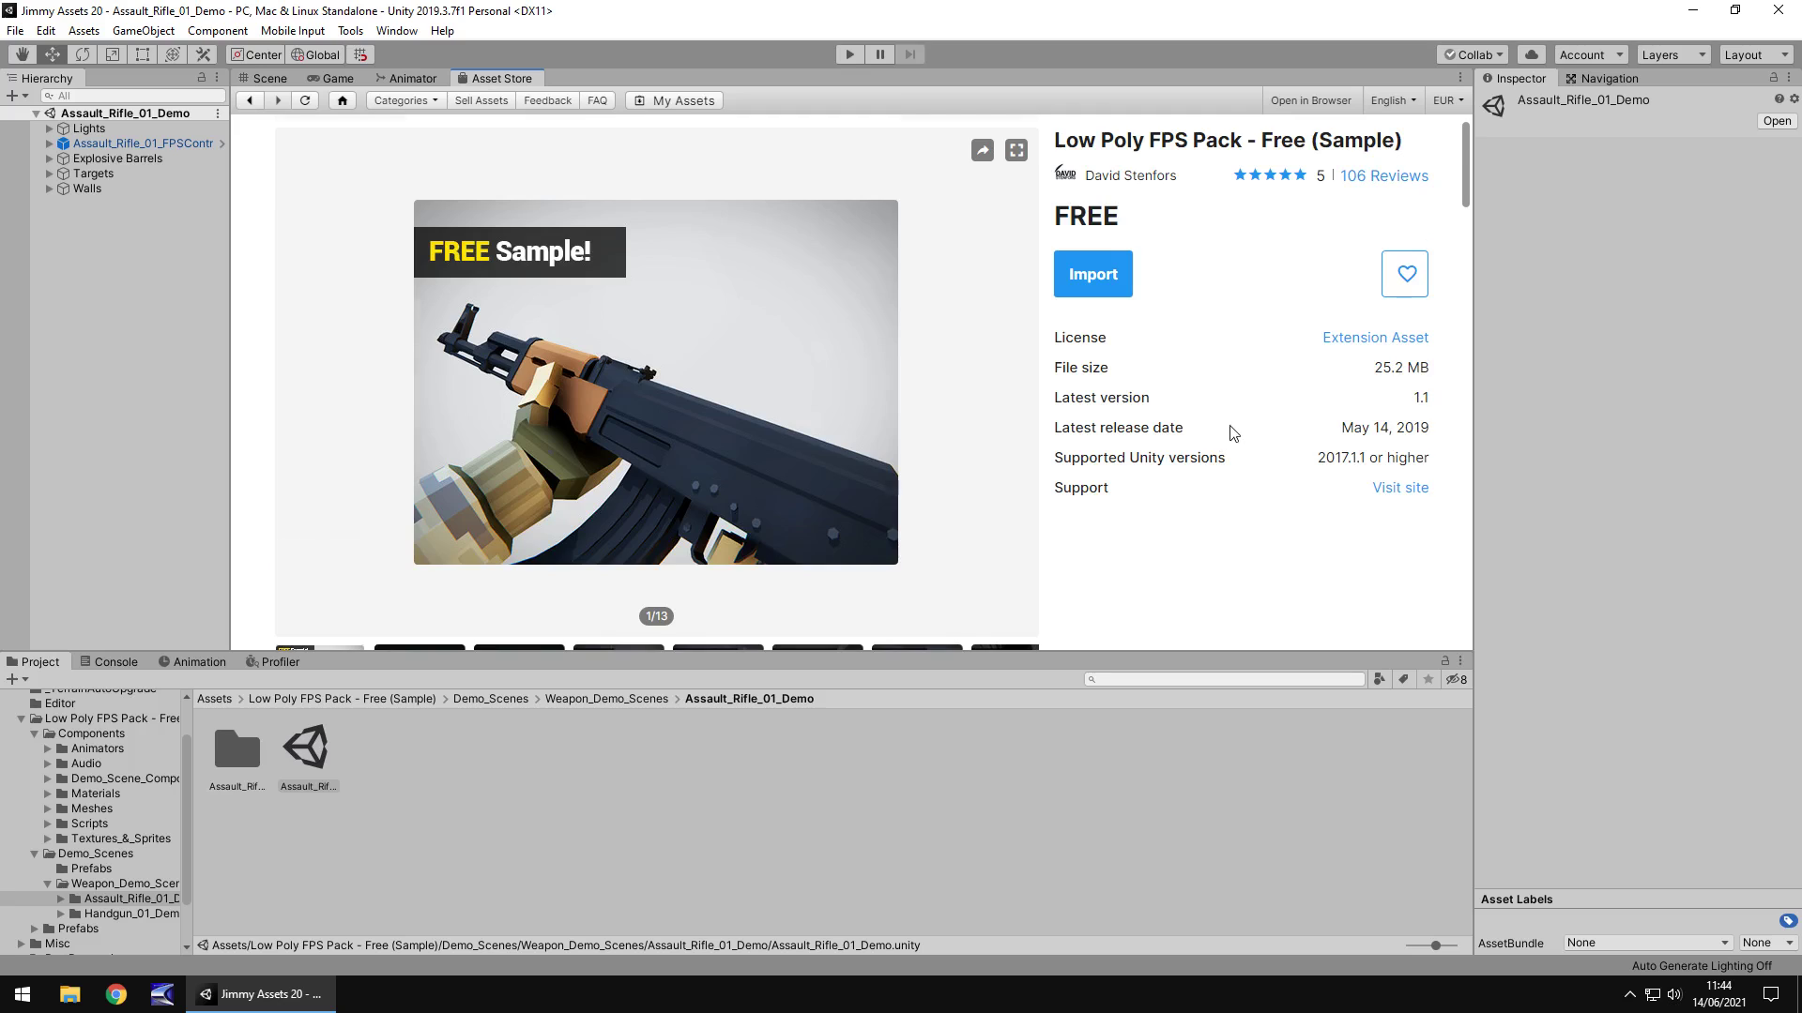
scroll(1225, 441, "down", 4)
scroll(1145, 404, "down", 10)
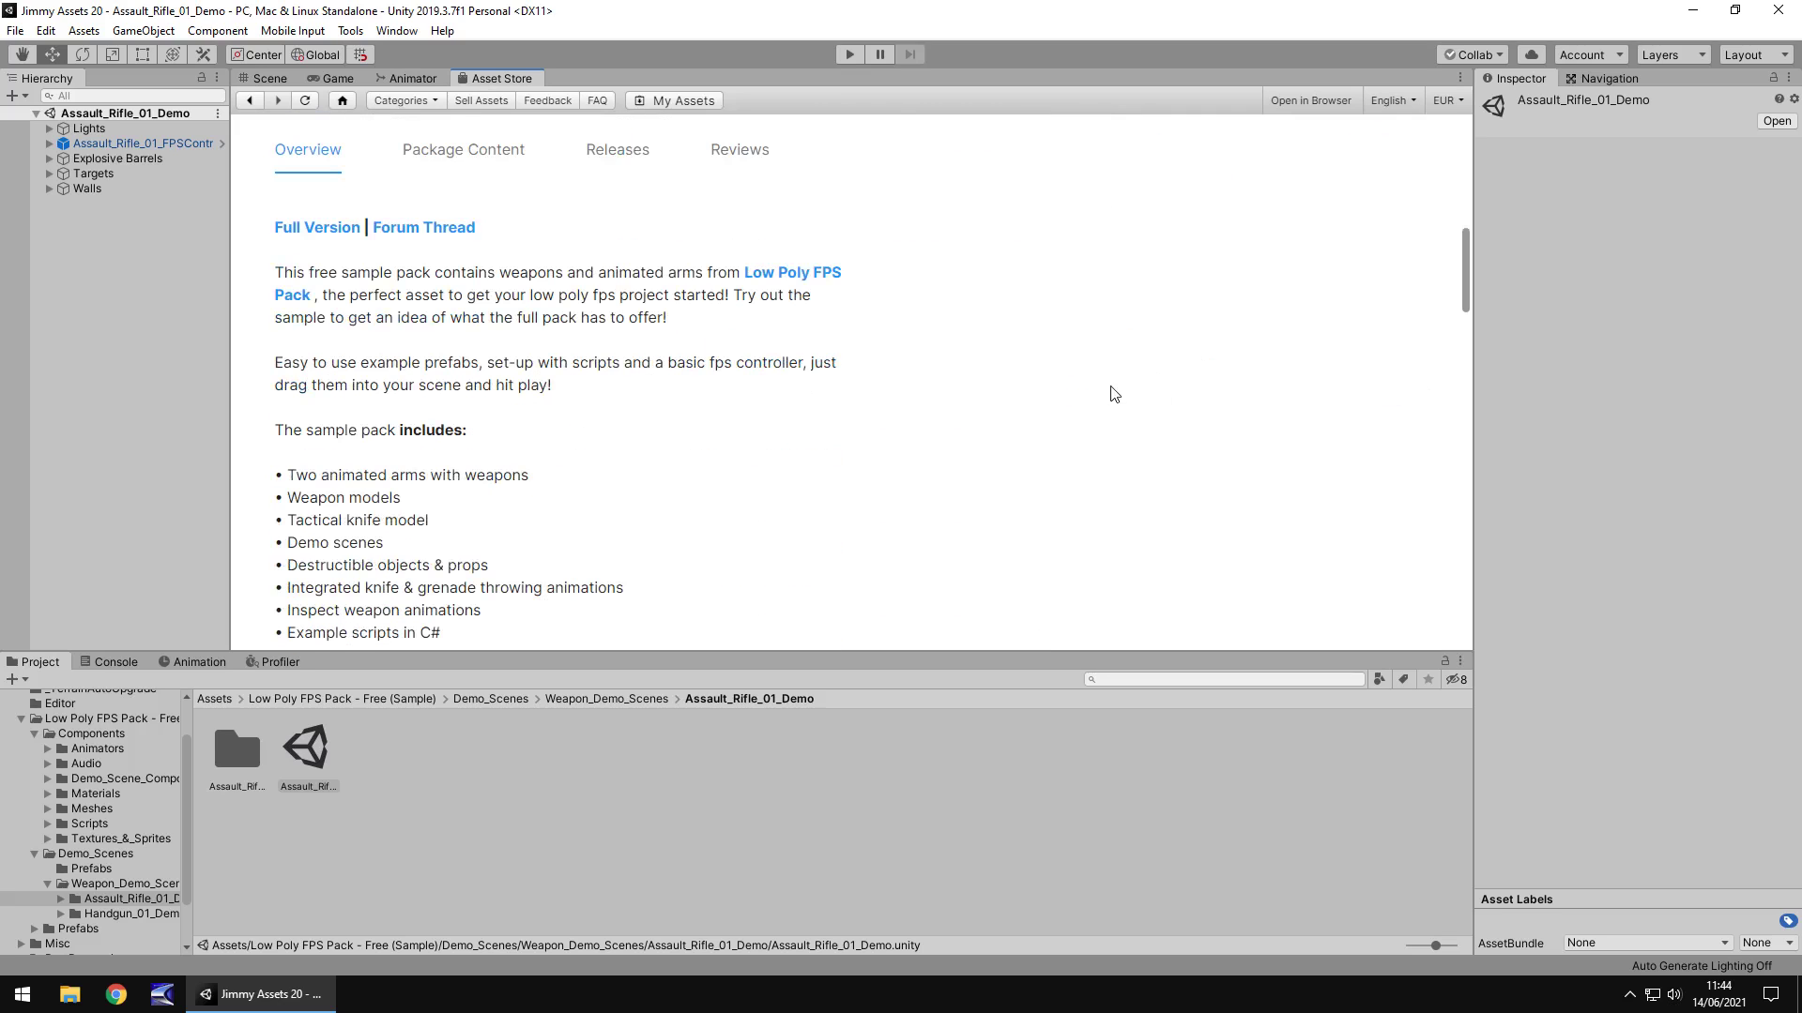
scroll(1114, 394, "down", 4)
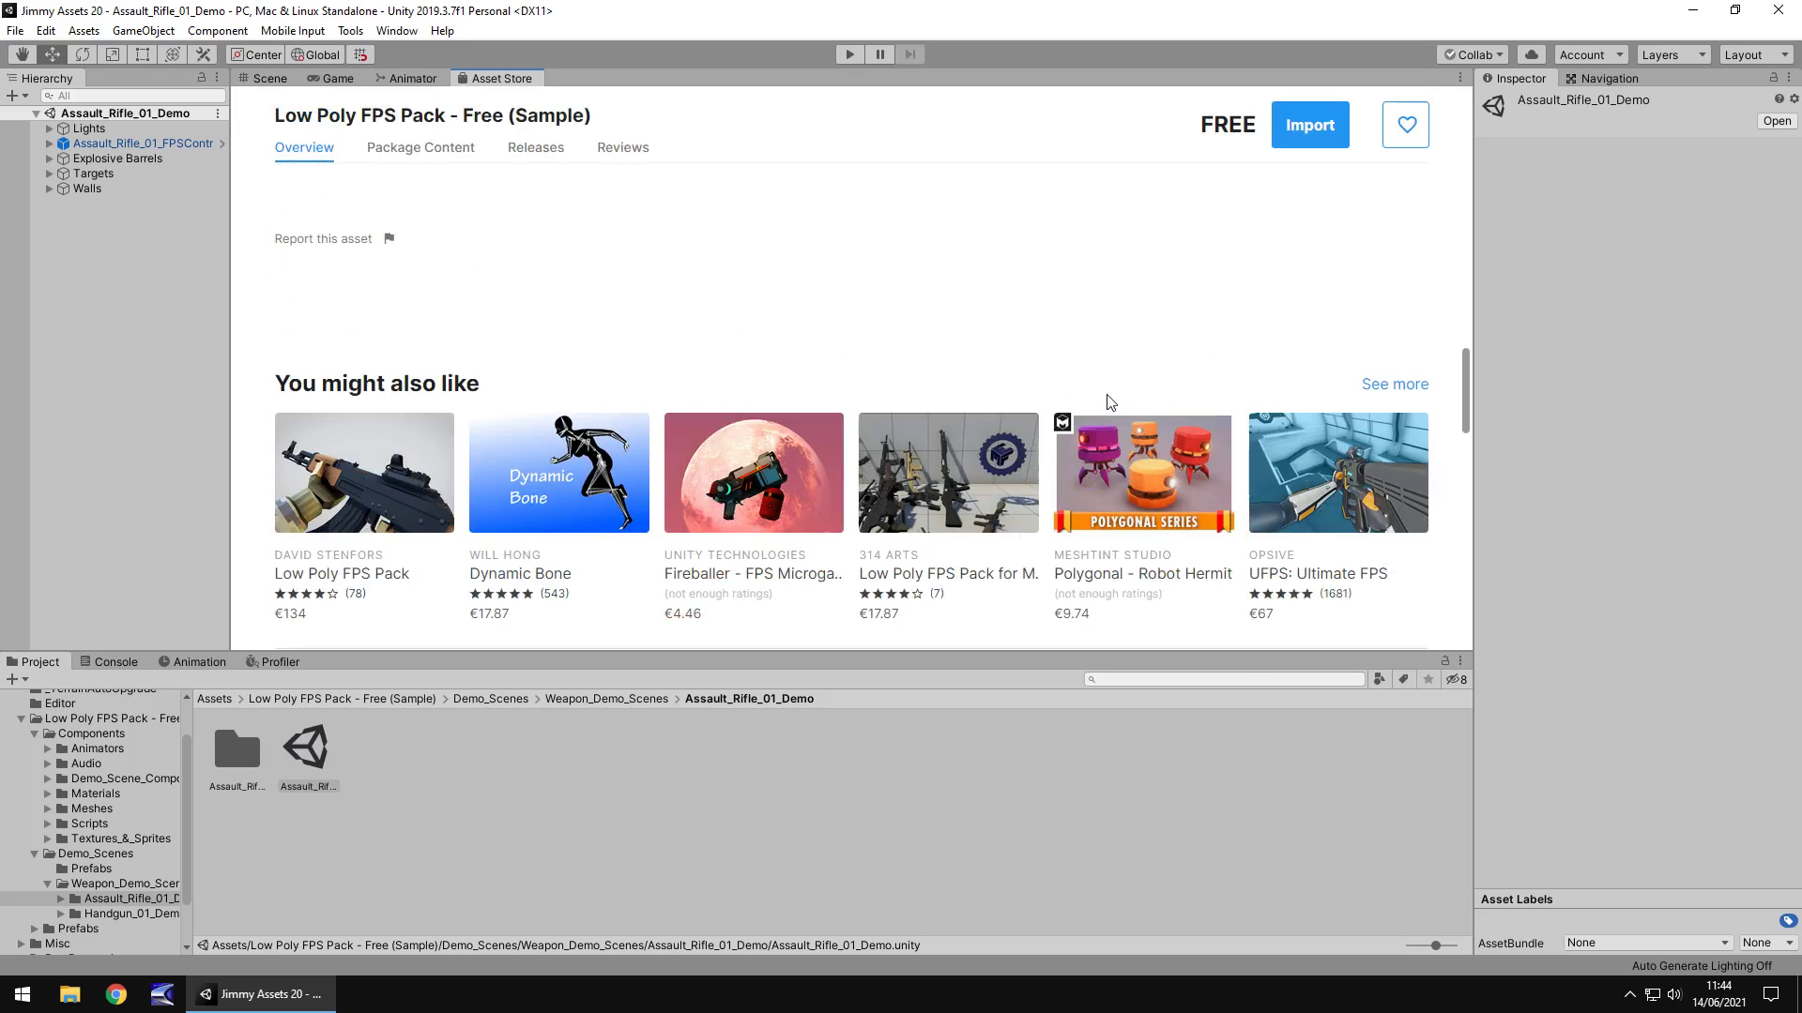
scroll(1086, 406, "down", 1)
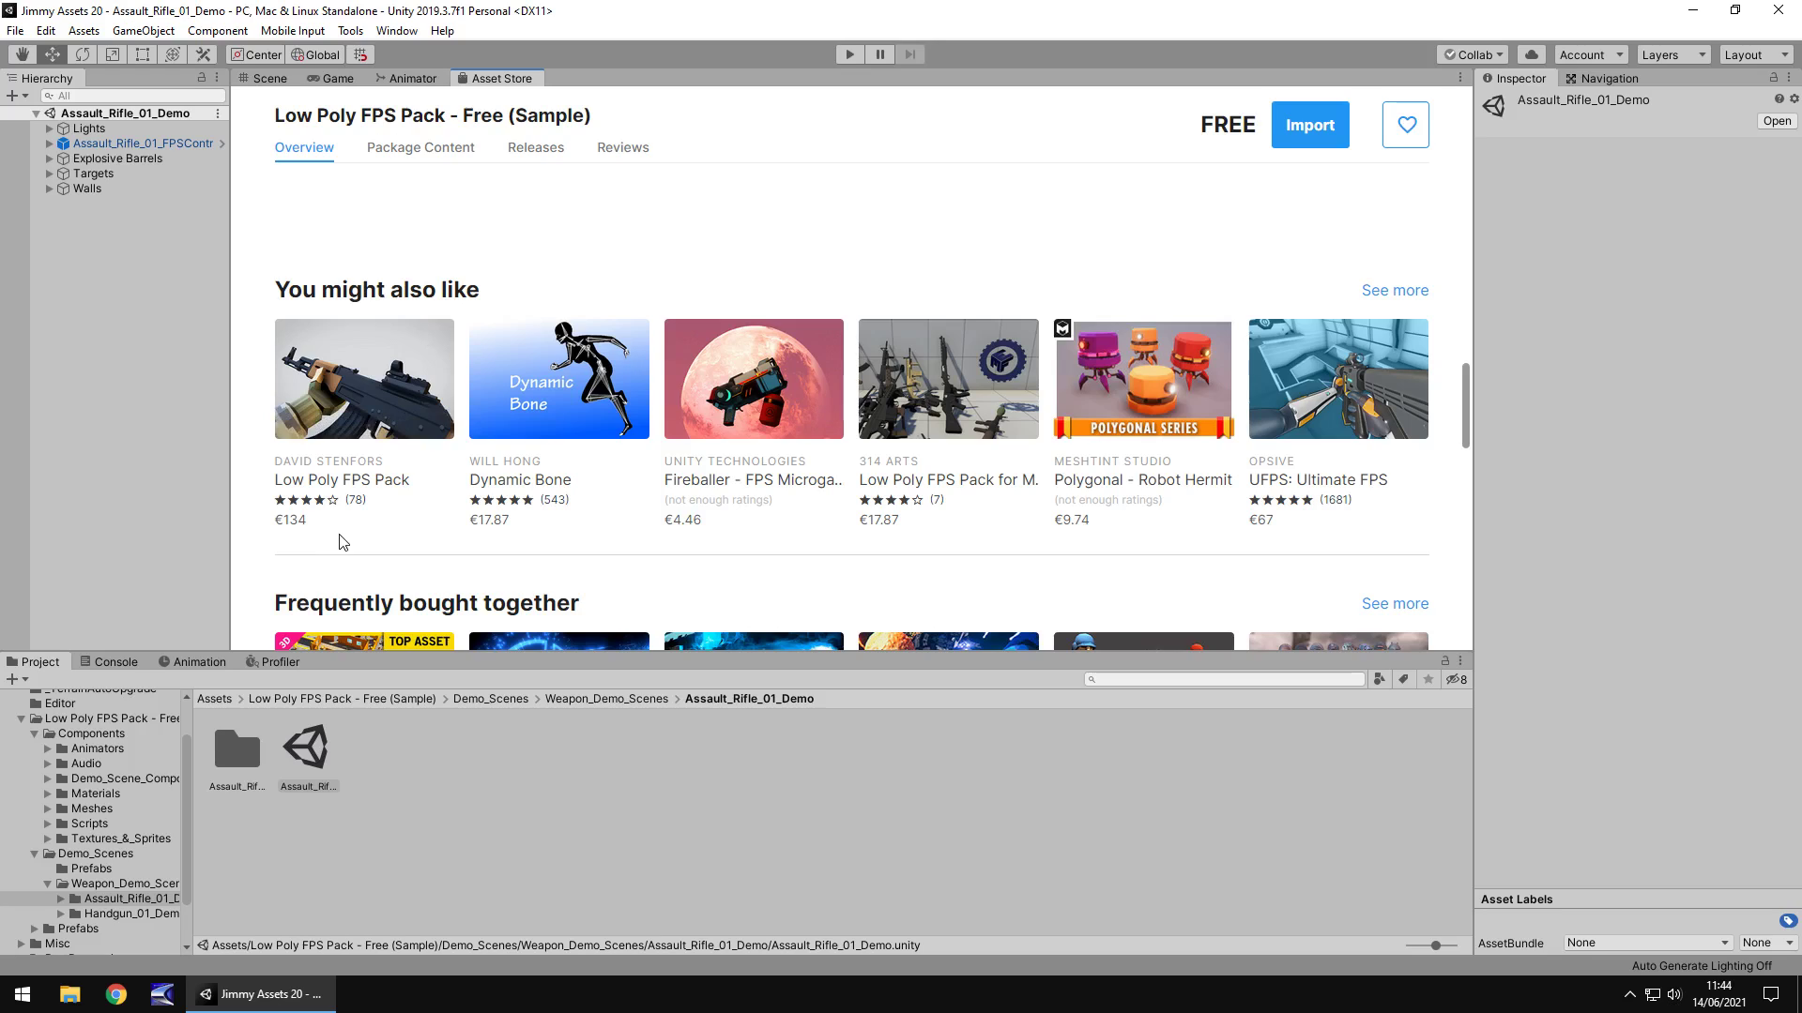
Step: Switch from the Asset Store back to the Scene view of Assault_Rifle_01_Demo
left_click(269, 77)
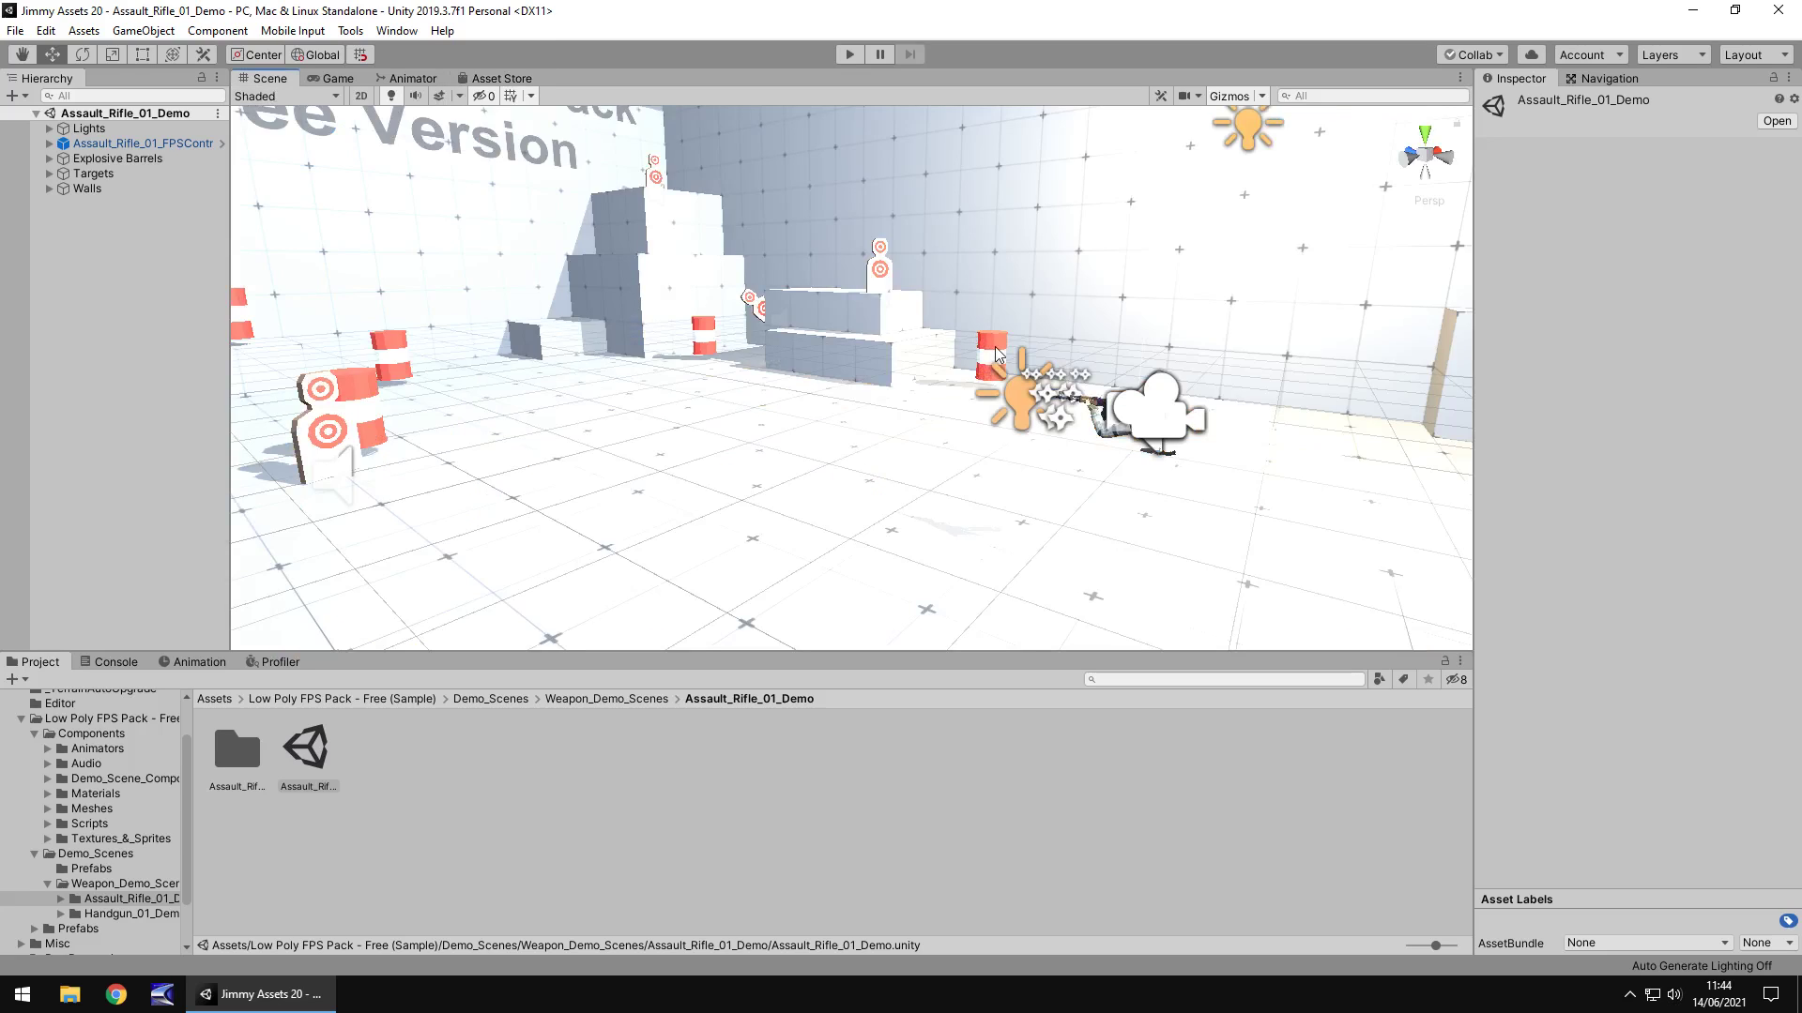